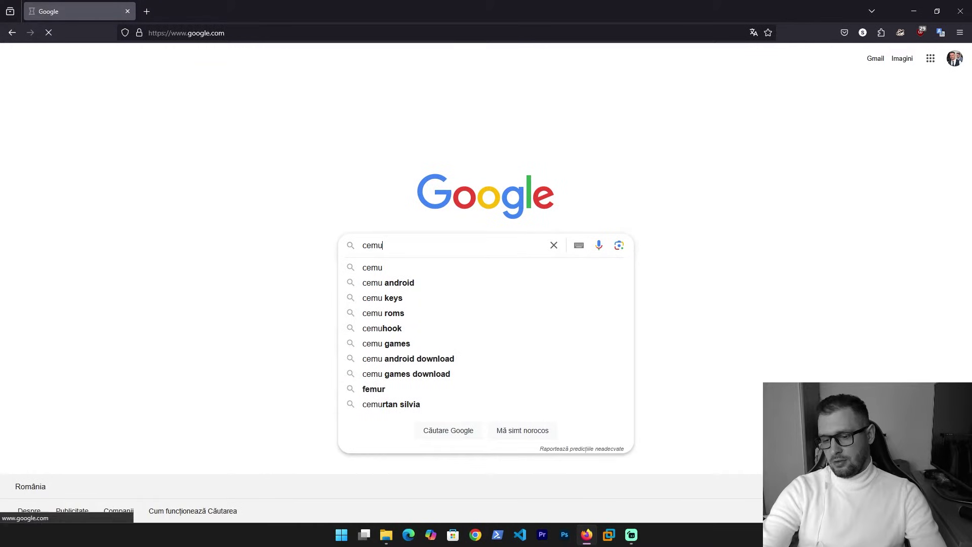
# Search for cemu and open the official Cemu Emulator site at cemu.info.
pyautogui.press('Return')
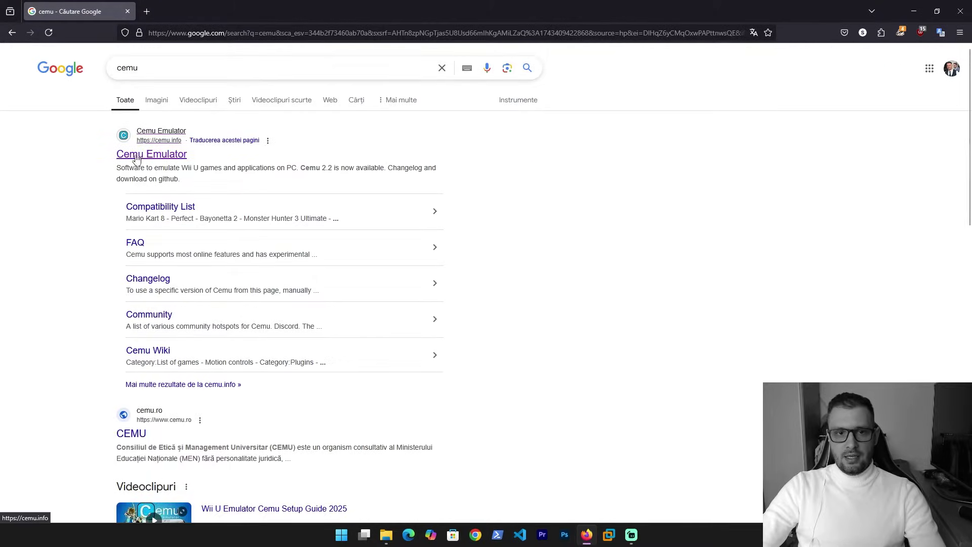
pyautogui.click(165, 158)
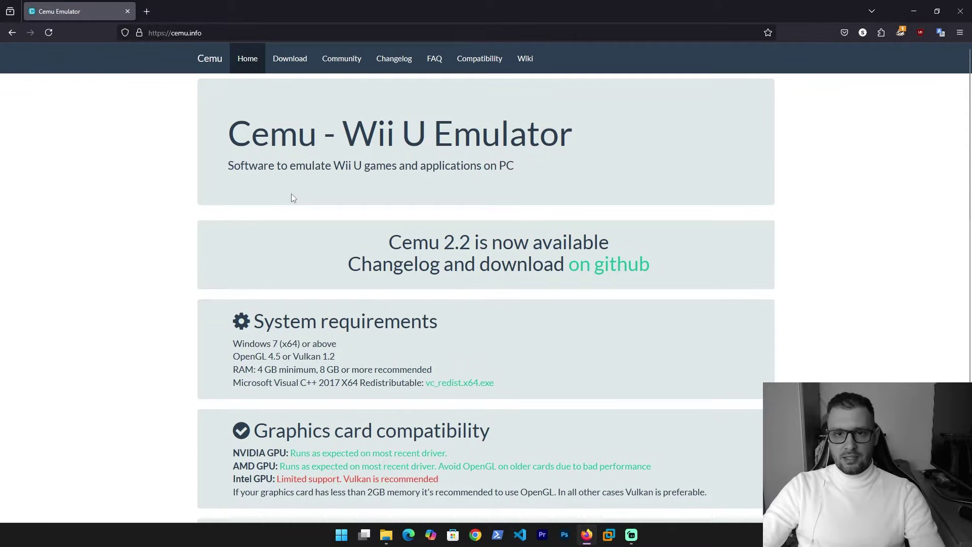
pyautogui.scroll(-1, 292, 198)
pyautogui.scroll(-1, 462, 217)
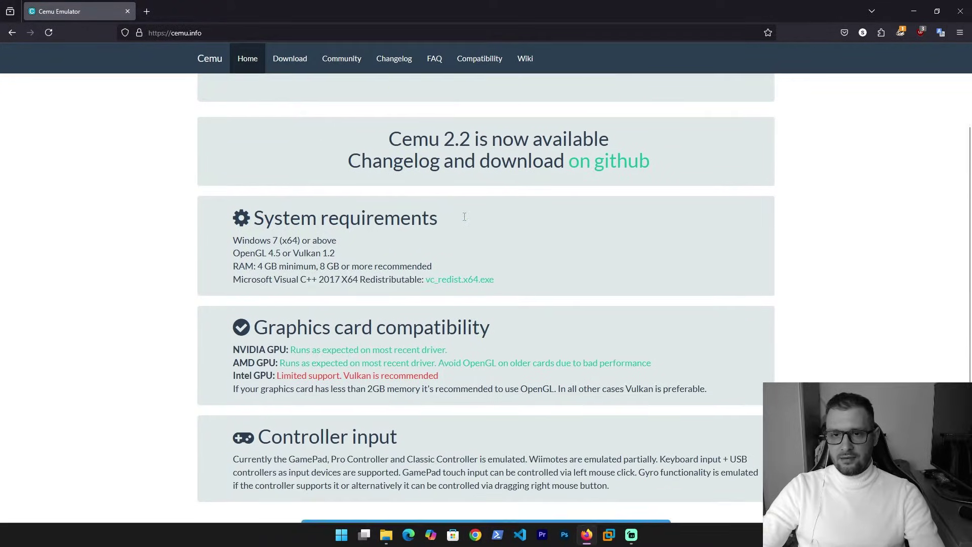
pyautogui.scroll(2, 471, 223)
pyautogui.scroll(-2, 431, 212)
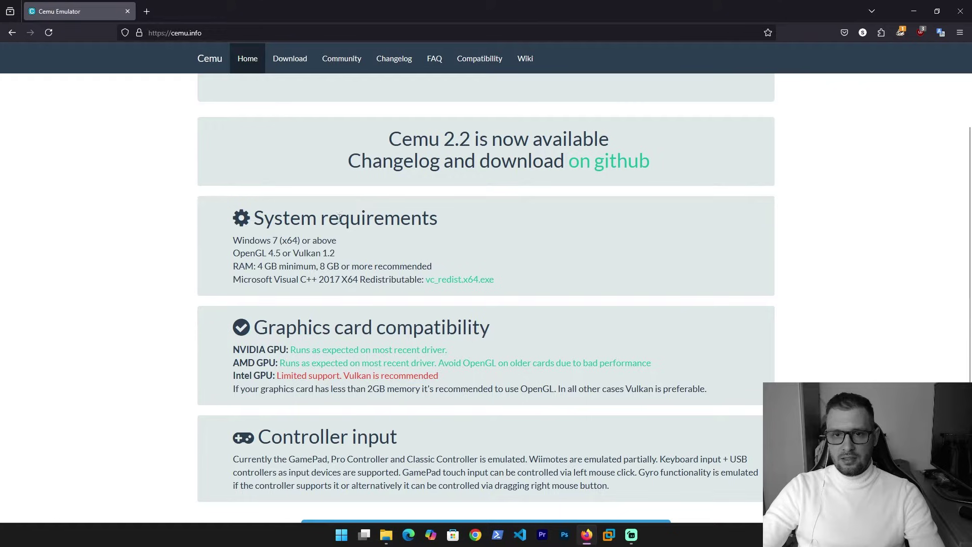
# Review the Cemu 2.2 heading and system requirements: OpenGL, Vulkan and 4 GB RAM.
pyautogui.moveTo(389, 142); pyautogui.dragTo(461, 142)
pyautogui.click(466, 142)
pyautogui.click(467, 145)
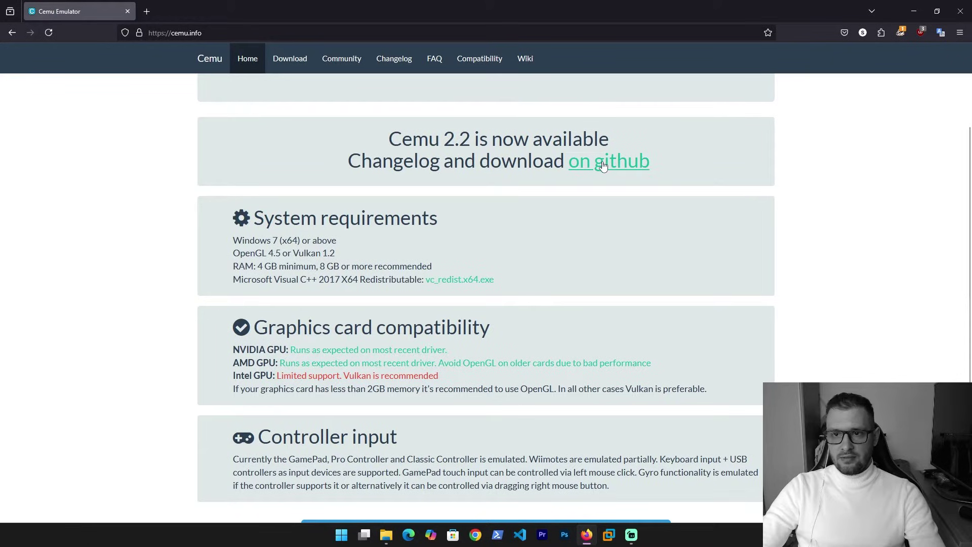
pyautogui.moveTo(253, 219); pyautogui.dragTo(354, 222)
pyautogui.click(354, 223)
pyautogui.scroll(-1, 251, 250)
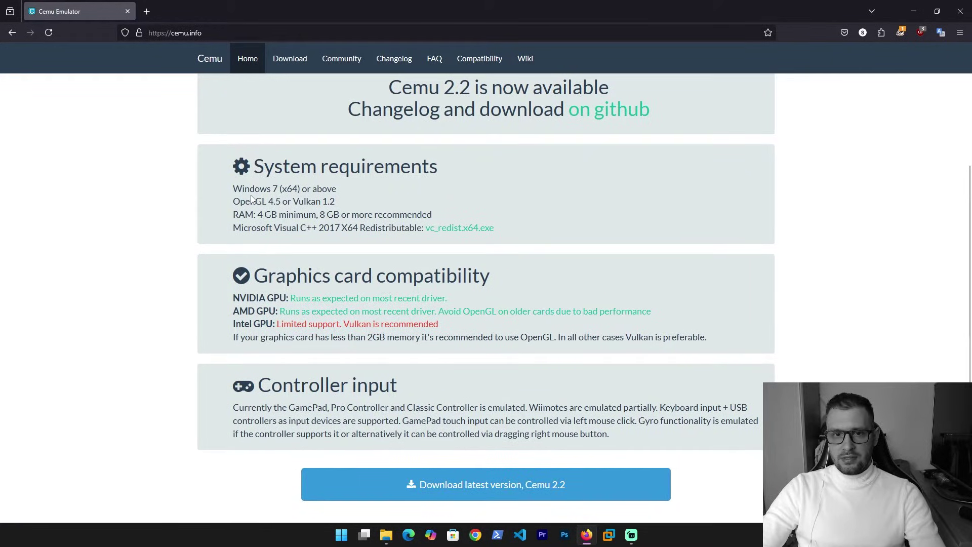
pyautogui.moveTo(251, 204); pyautogui.dragTo(275, 203)
pyautogui.doubleClick(306, 201)
pyautogui.click(355, 207)
pyautogui.moveTo(259, 218); pyautogui.dragTo(263, 218)
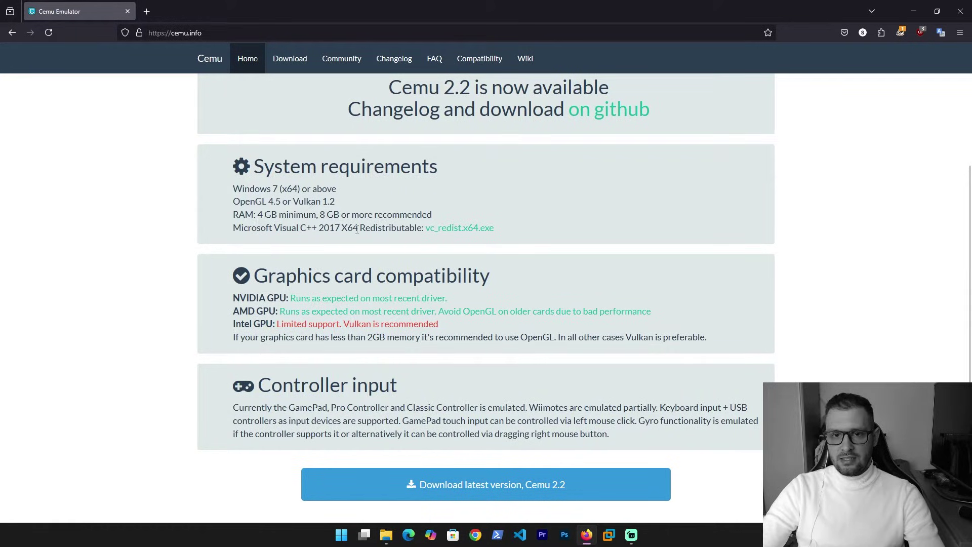
# Save the Visual C++ redistributable installer vc_redist.x64.exe to the Desktop.
pyautogui.click(464, 229)
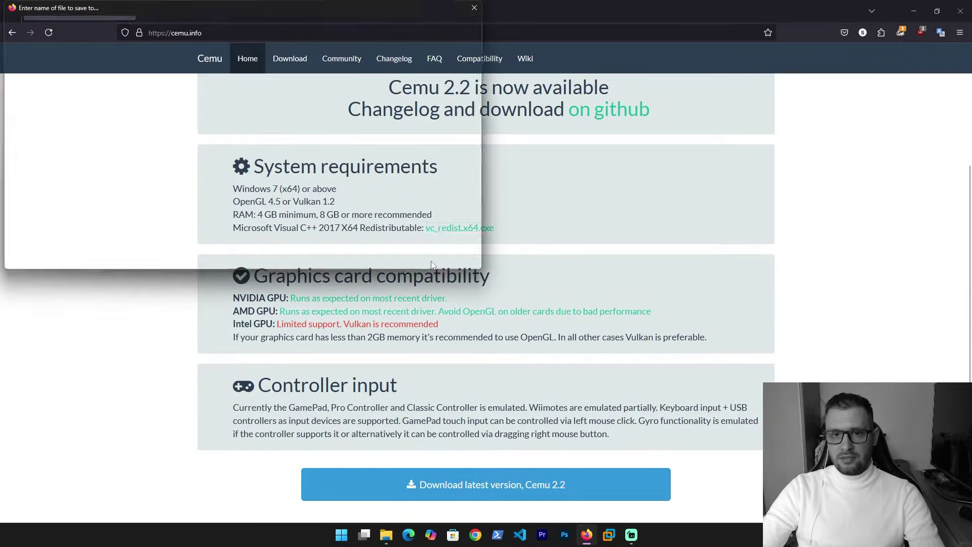
pyautogui.scroll(5, 45, 151)
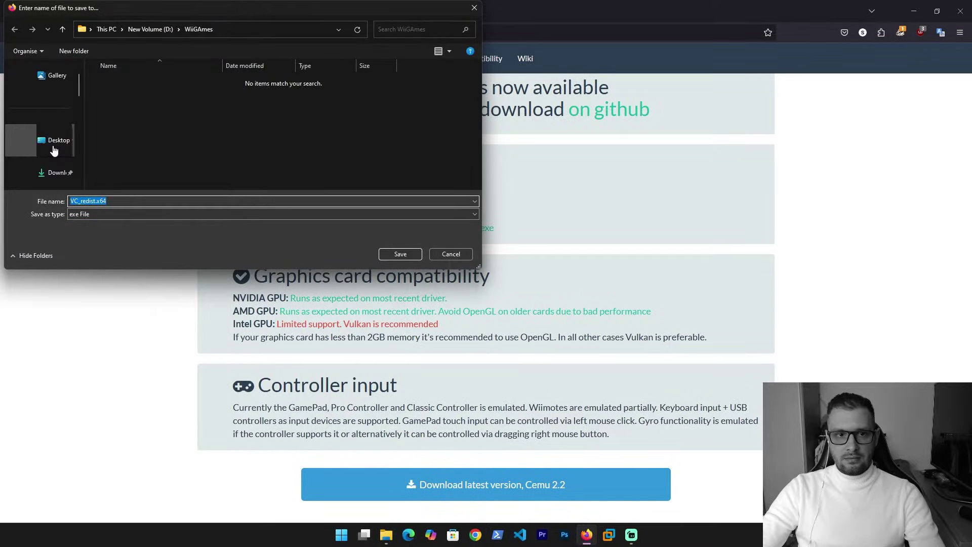
pyautogui.click(55, 147)
pyautogui.click(400, 254)
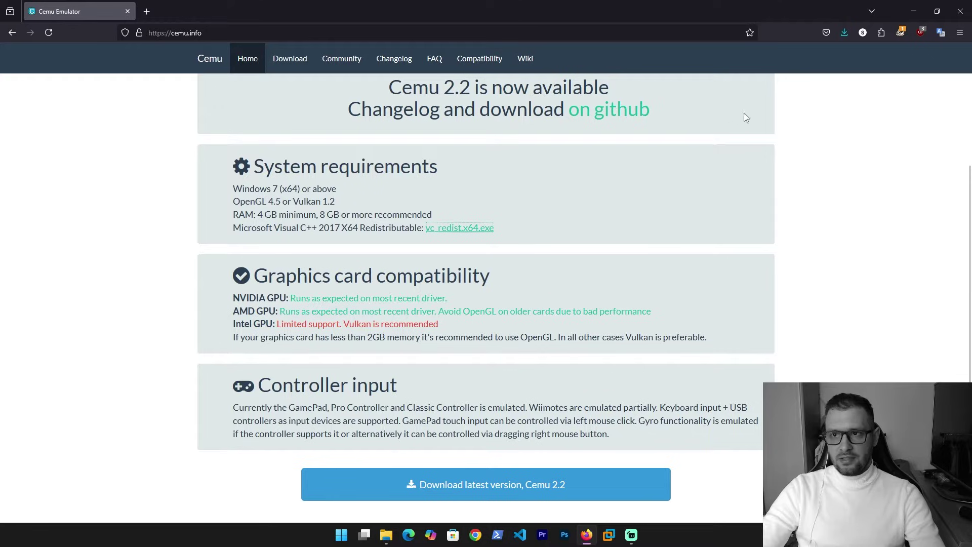
# Run the redistributable, accept its license and install, then close the Setup Failed message.
pyautogui.click(850, 39)
pyautogui.click(676, 60)
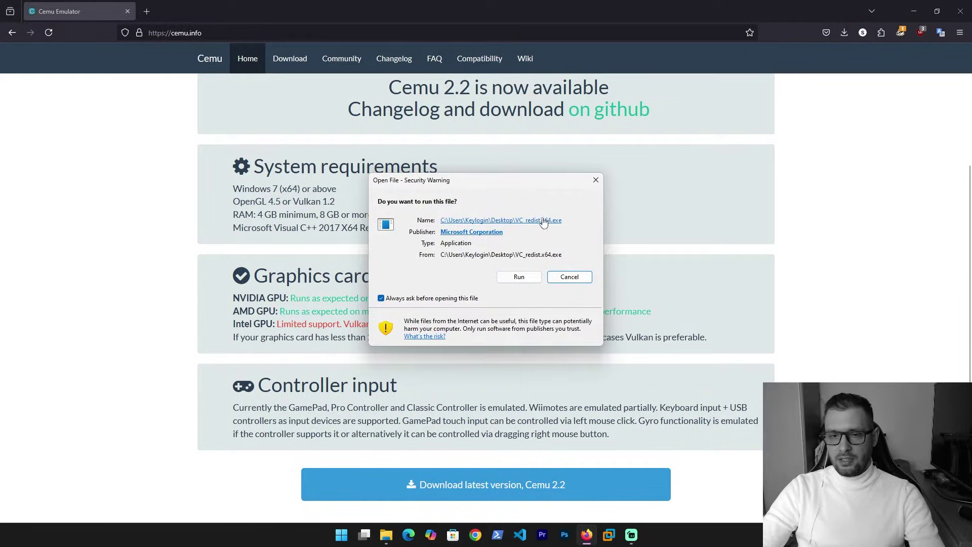
pyautogui.click(516, 277)
pyautogui.click(376, 305)
pyautogui.click(527, 322)
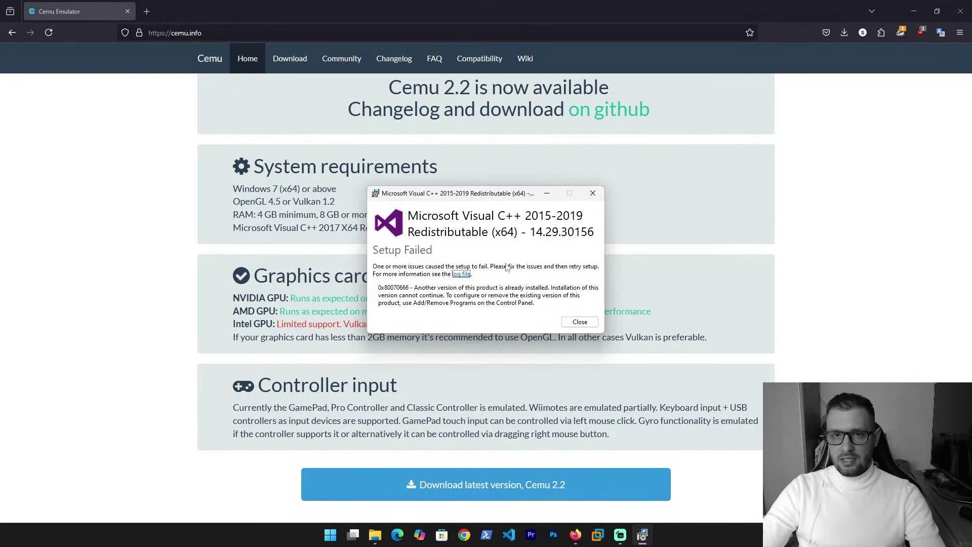
pyautogui.click(587, 323)
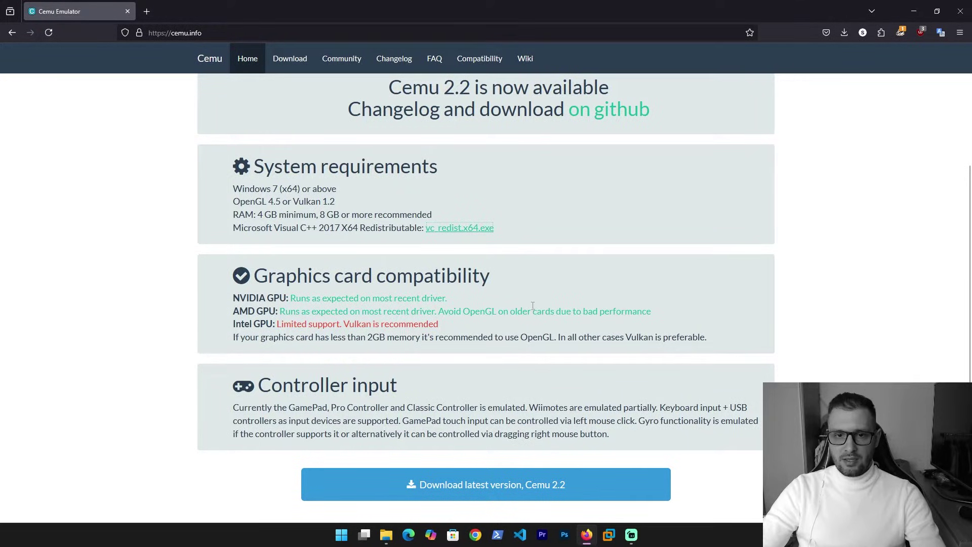
pyautogui.scroll(-1, 509, 286)
pyautogui.moveTo(250, 264); pyautogui.dragTo(386, 264)
pyautogui.click(406, 270)
pyautogui.click(448, 270)
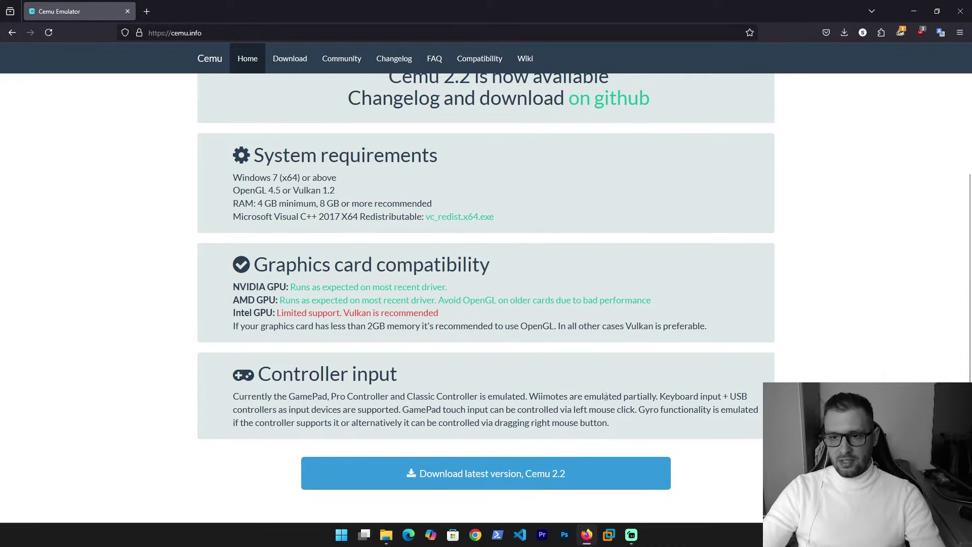
pyautogui.rightClick(340, 391)
pyautogui.click(282, 379)
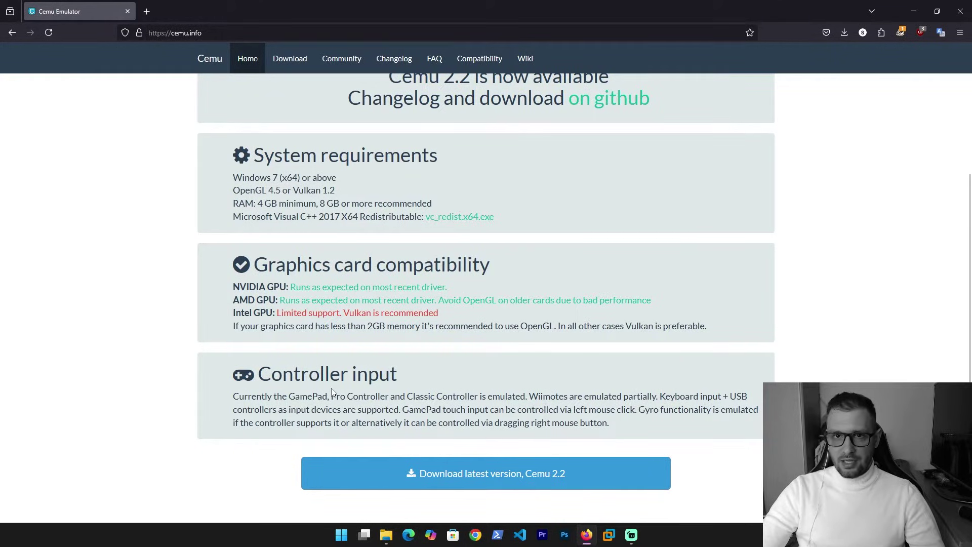
# Go to the latest Cemu release on the cemu-project GitHub releases page.
pyautogui.click(442, 475)
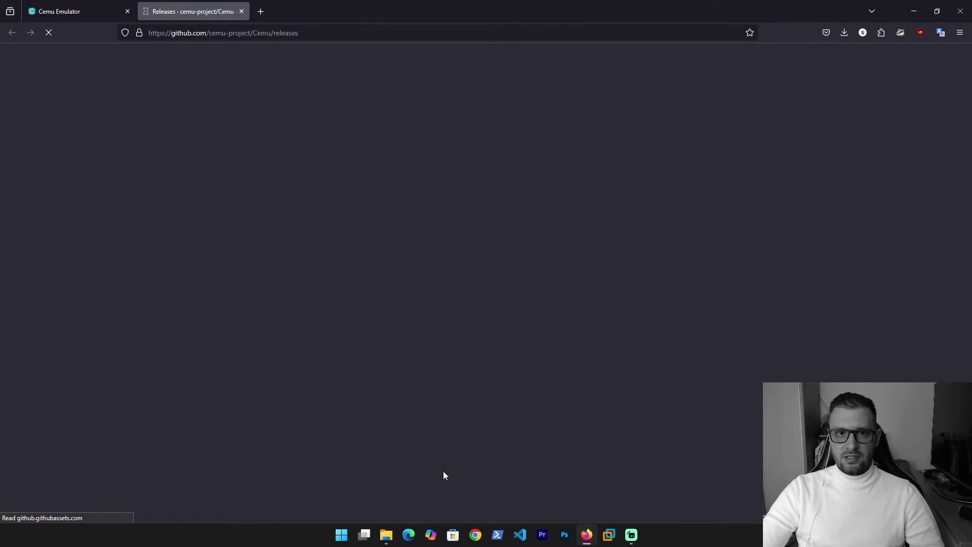
pyautogui.scroll(-2, 359, 269)
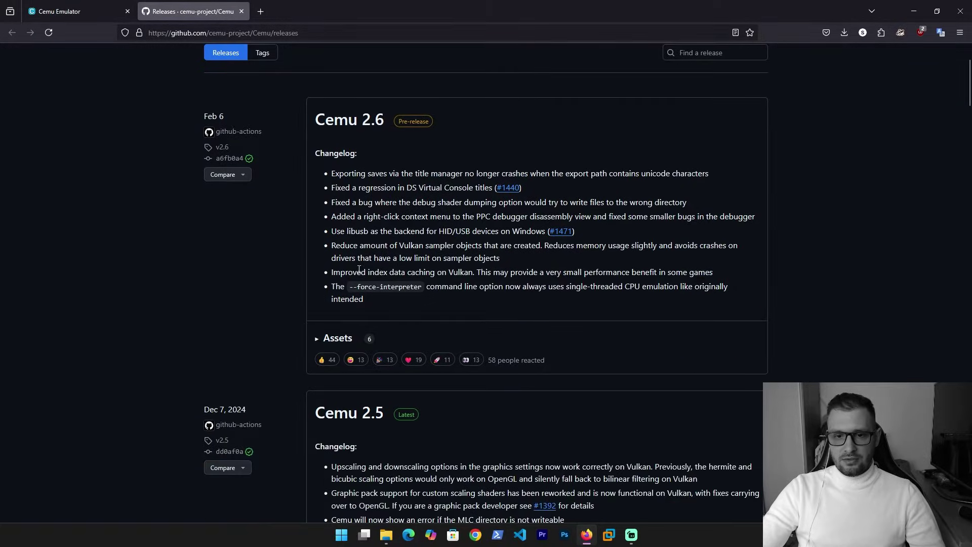
pyautogui.moveTo(400, 123); pyautogui.dragTo(414, 122)
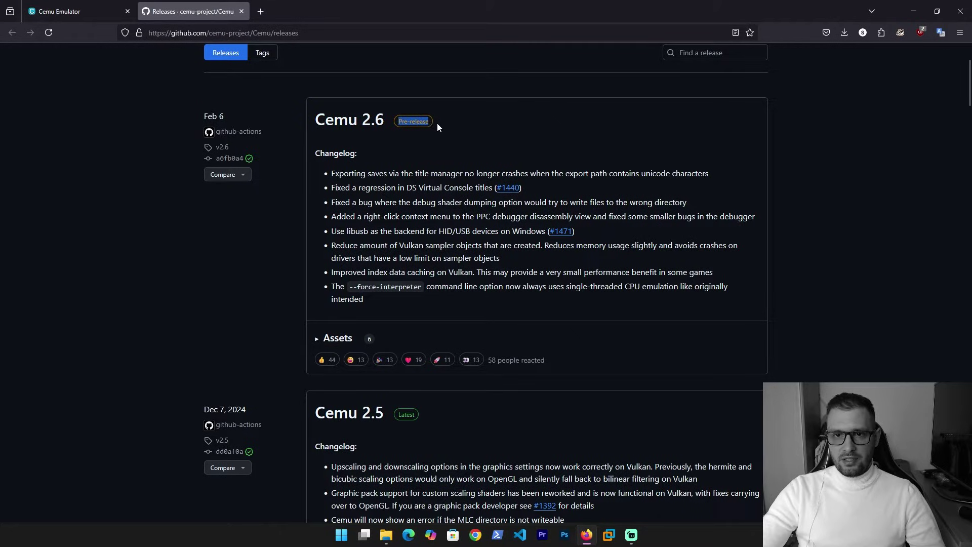
pyautogui.click(439, 128)
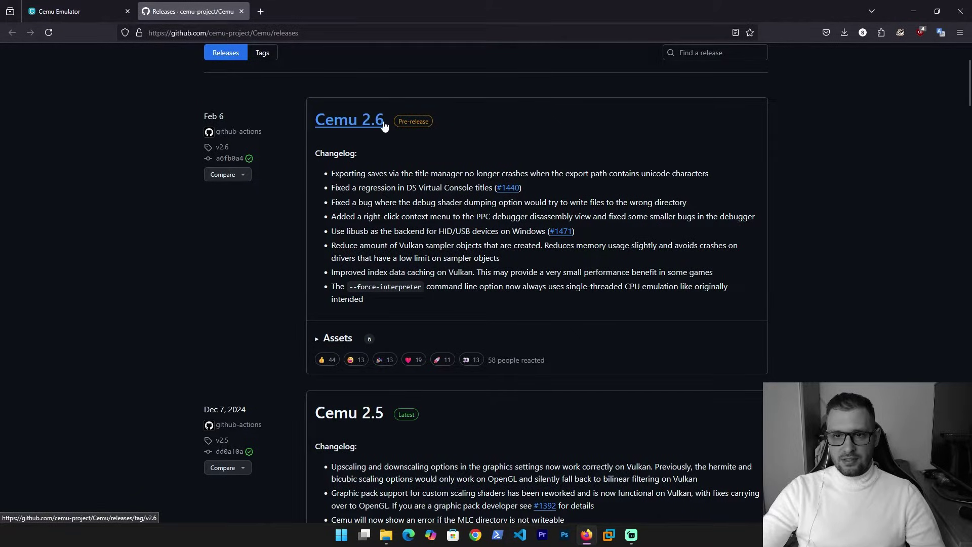
# Save cemu-2.6-windows-x64.zip from the Cemu 2.6 assets to the Desktop.
pyautogui.click(319, 344)
pyautogui.scroll(-3, 332, 302)
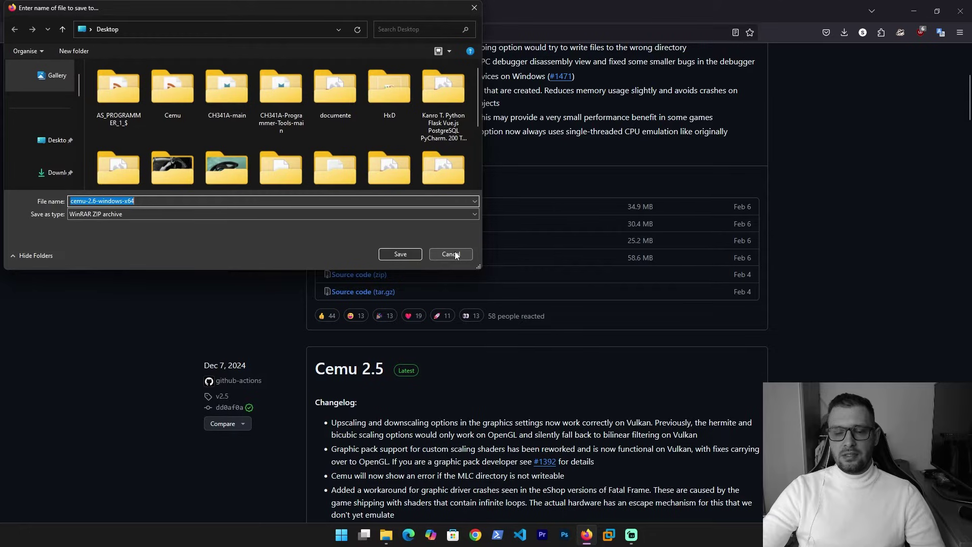
pyautogui.click(73, 152)
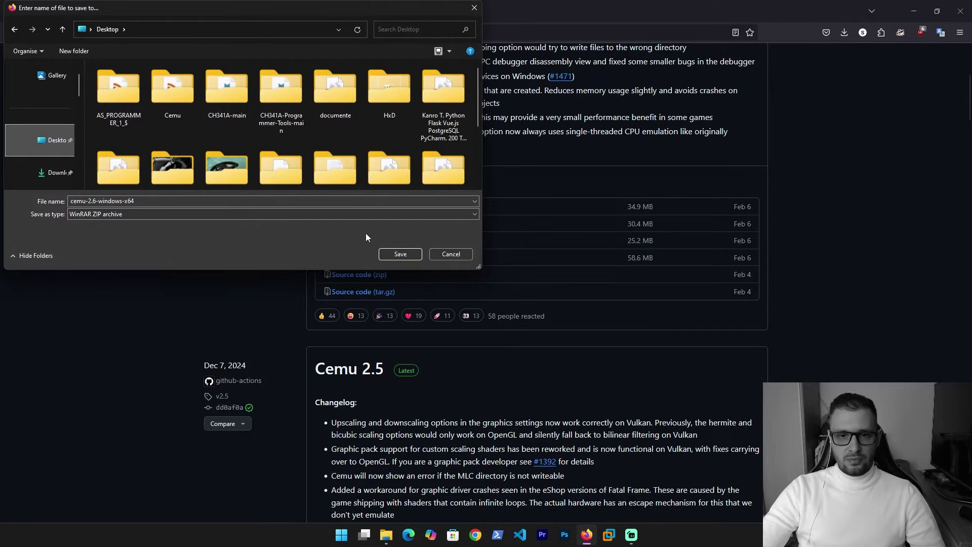
pyautogui.click(392, 253)
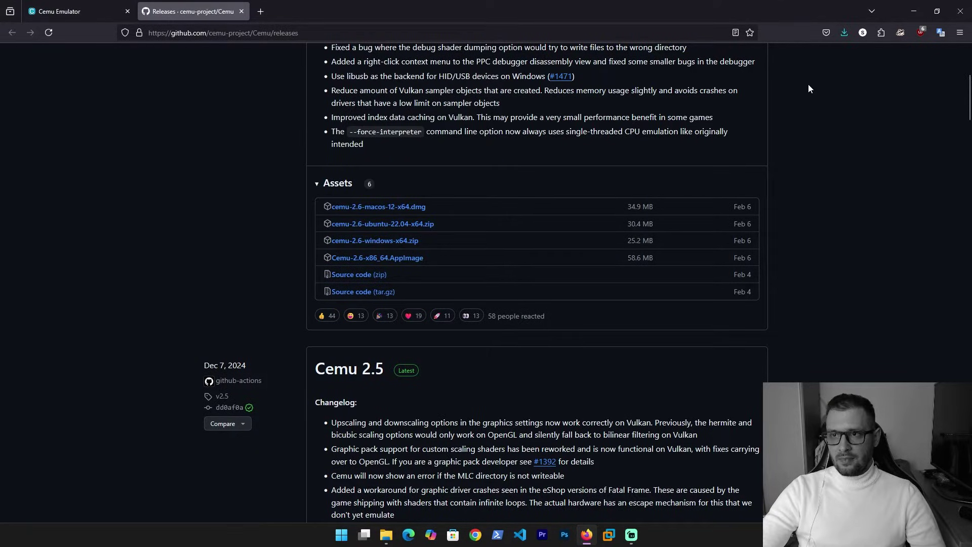
# Open cemu-2.6-windows-x64.zip in WinRAR, drag Cemu_2.6 onto the desktop, and close the archive.
pyautogui.click(844, 32)
pyautogui.click(663, 60)
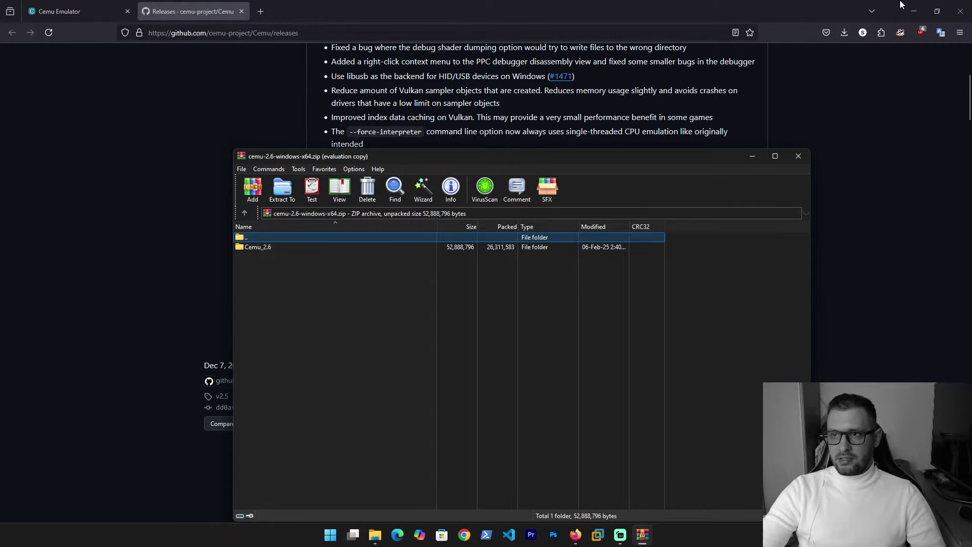
pyautogui.click(913, 11)
pyautogui.moveTo(263, 248); pyautogui.dragTo(426, 116)
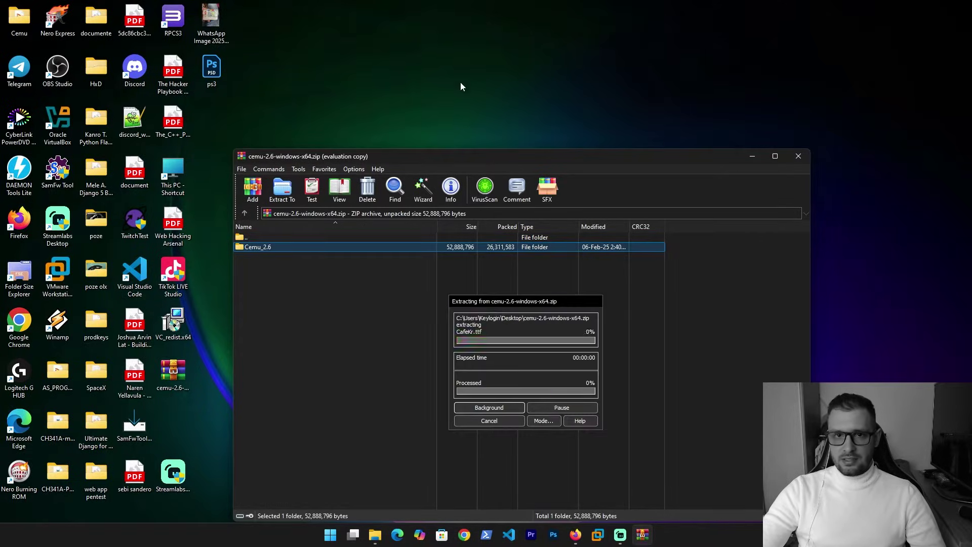
pyautogui.moveTo(173, 425); pyautogui.dragTo(519, 70)
pyautogui.click(795, 157)
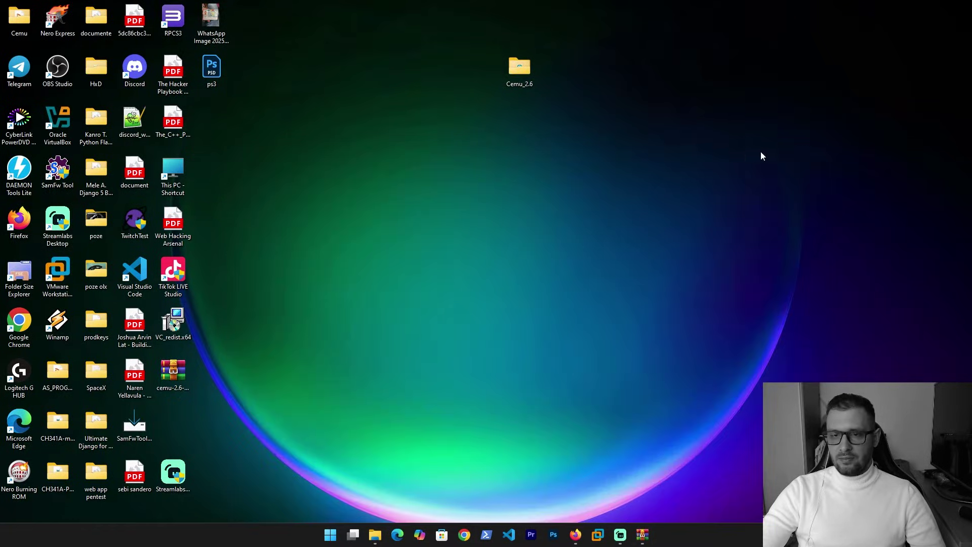
# Launch Cemu.exe from the Cemu_2.6 folder, allowing it past the security warning.
pyautogui.doubleClick(527, 70)
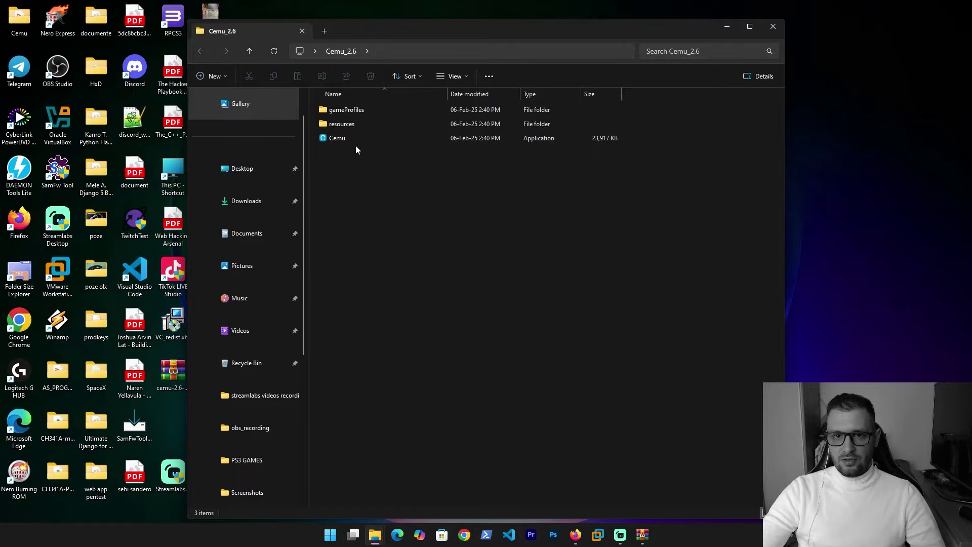
pyautogui.click(327, 142)
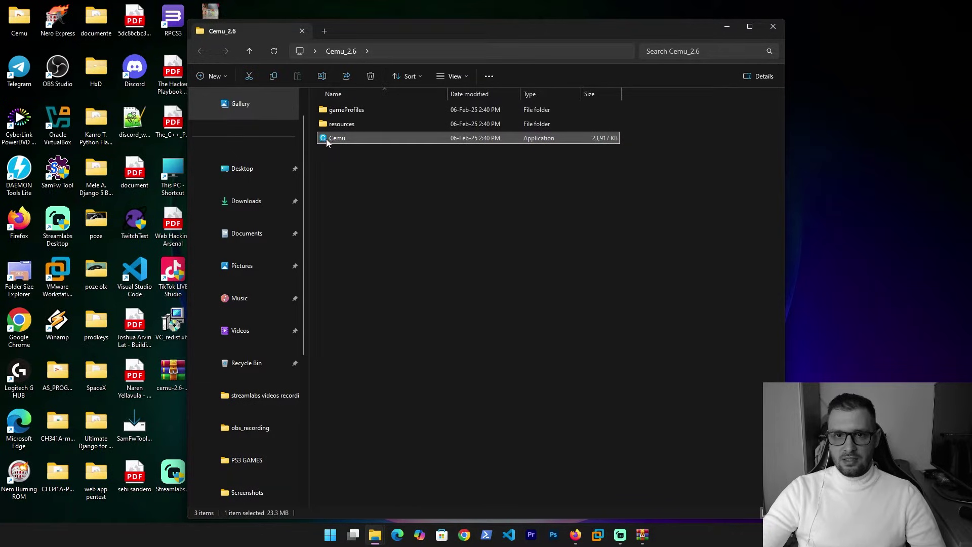
pyautogui.doubleClick(335, 143)
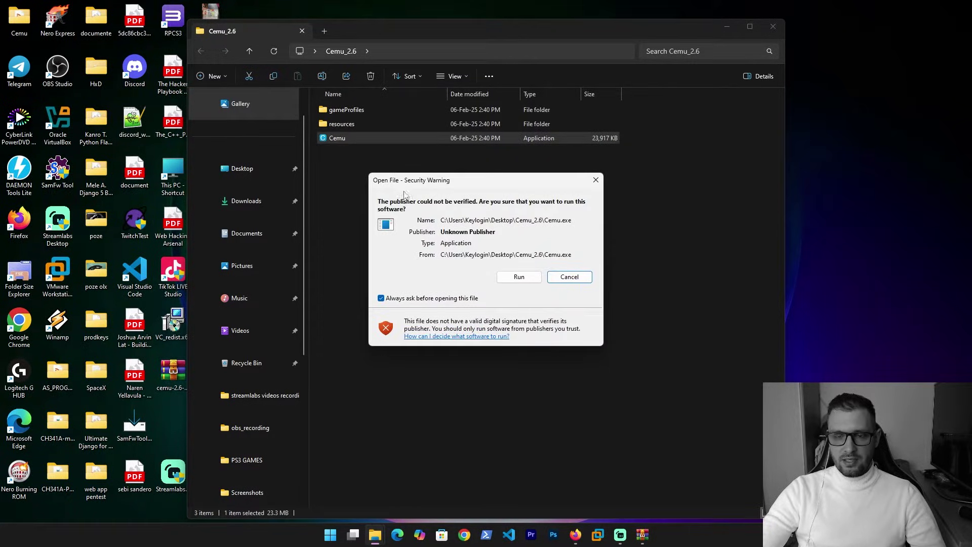
pyautogui.click(518, 275)
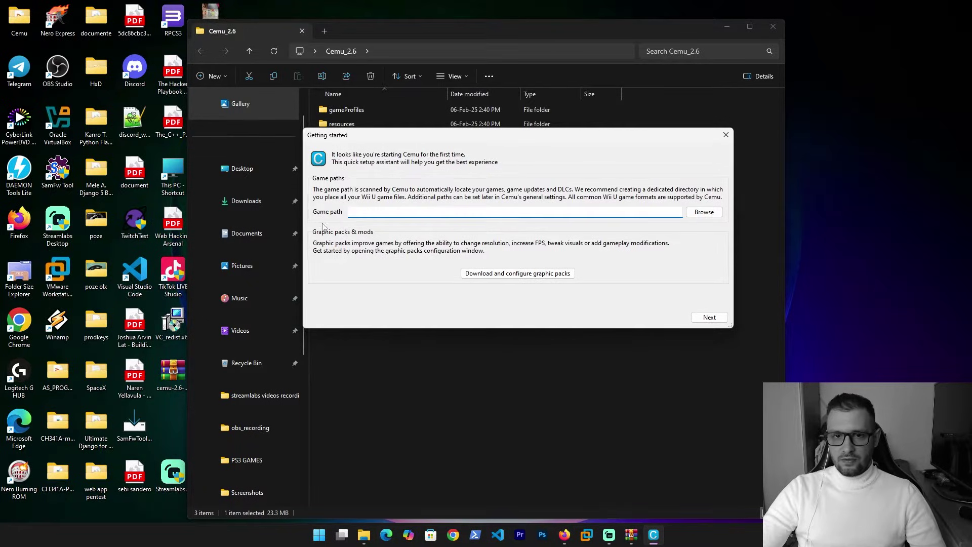
# Set the game path to New Volume (D:) > WiiGAmes and continue to the Input settings page.
pyautogui.click(704, 212)
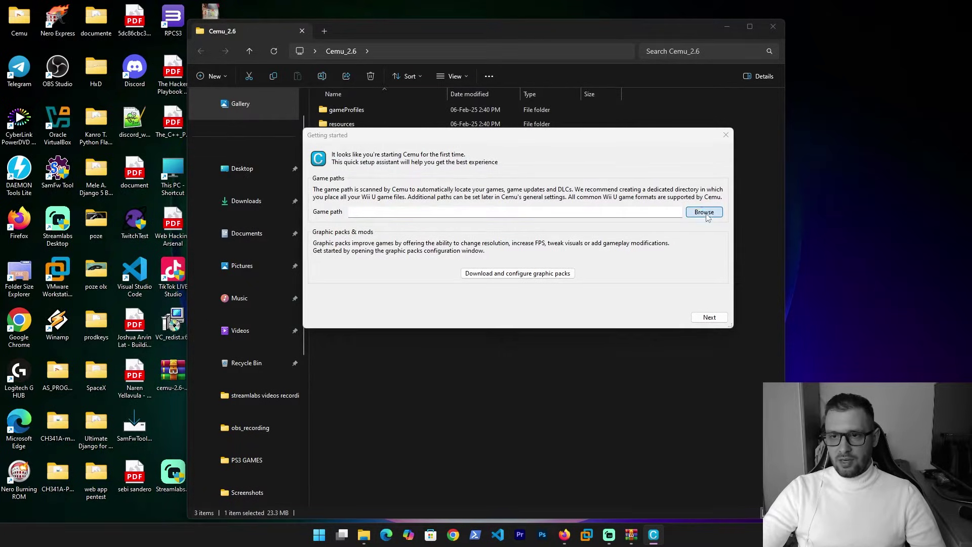
pyautogui.click(450, 175)
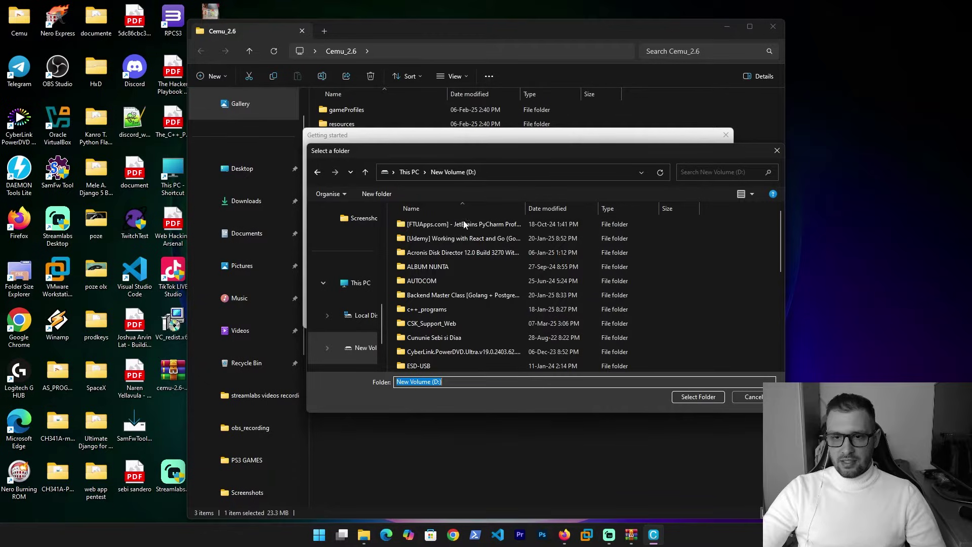
pyautogui.scroll(-8, 451, 283)
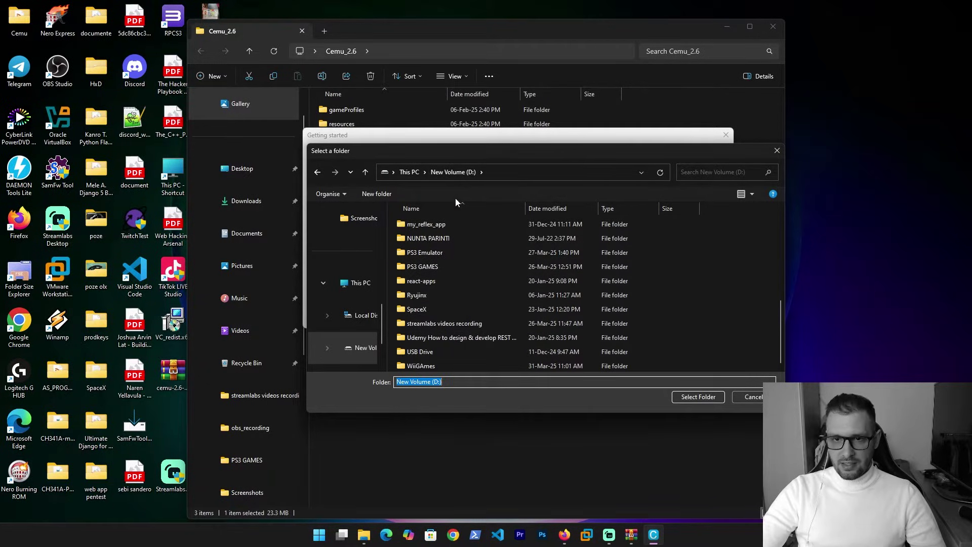
pyautogui.click(412, 366)
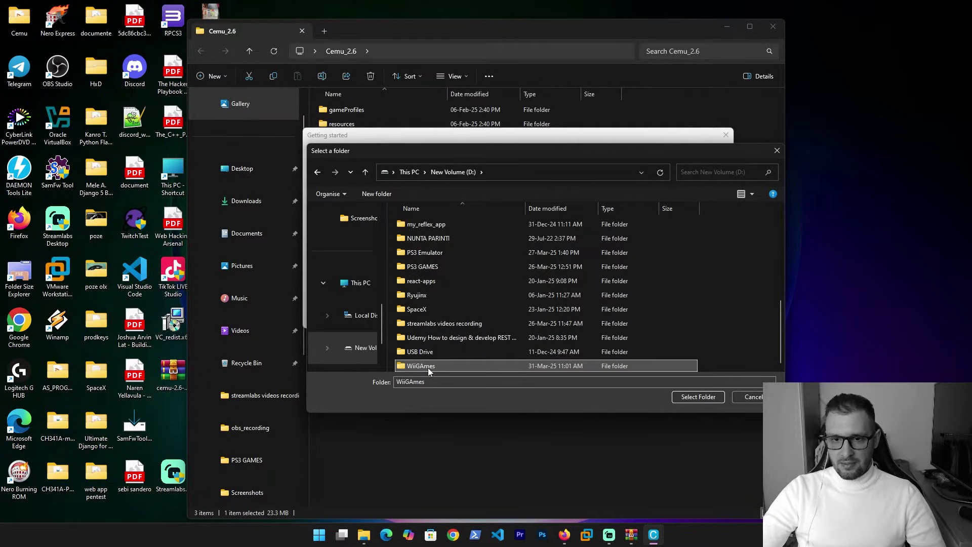
pyautogui.doubleClick(428, 367)
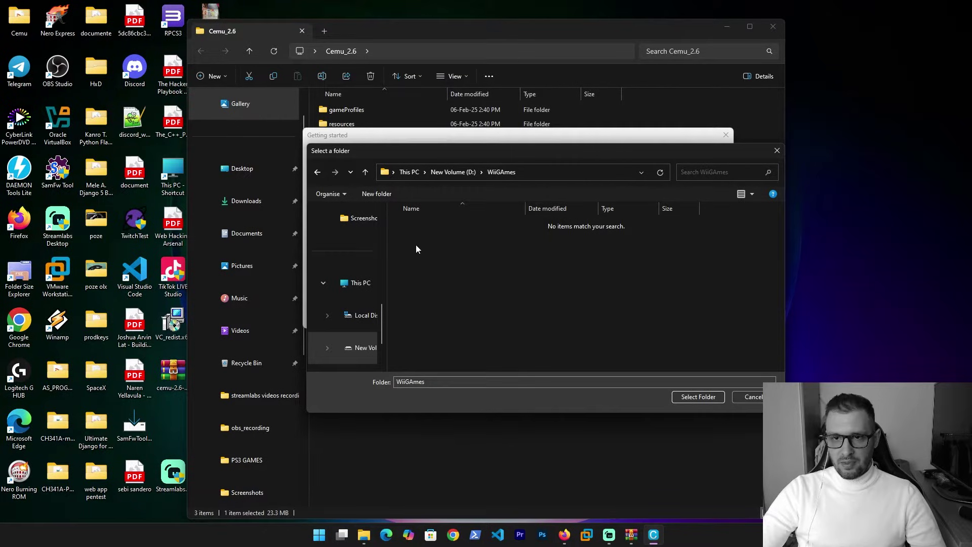
pyautogui.click(697, 398)
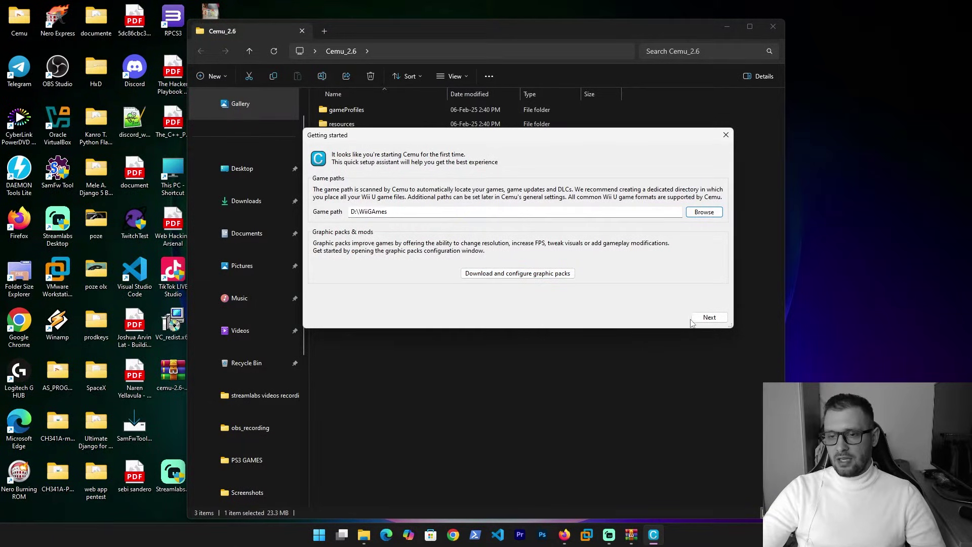
pyautogui.click(708, 317)
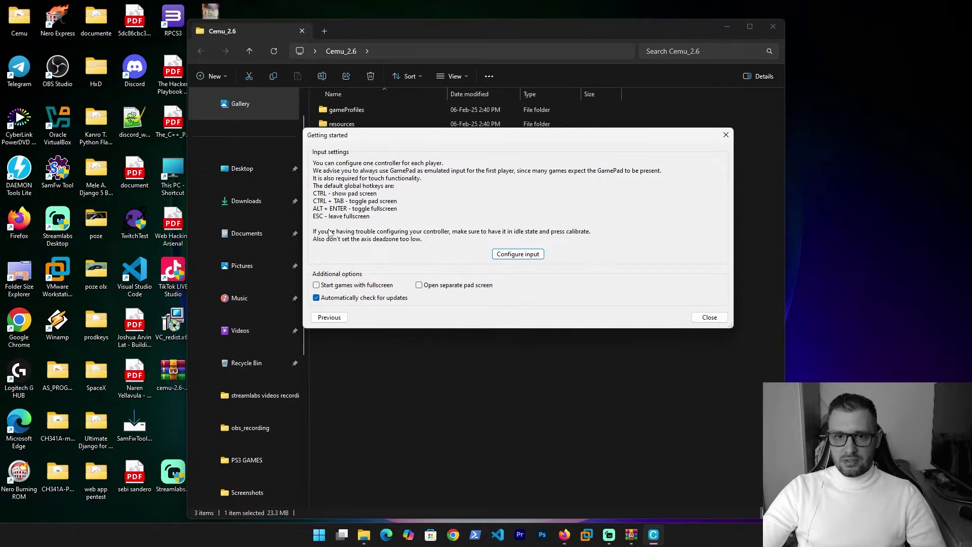
# Open the input configuration, dismiss the warnings, and try pairing and adding a controller.
pyautogui.click(515, 259)
pyautogui.click(569, 258)
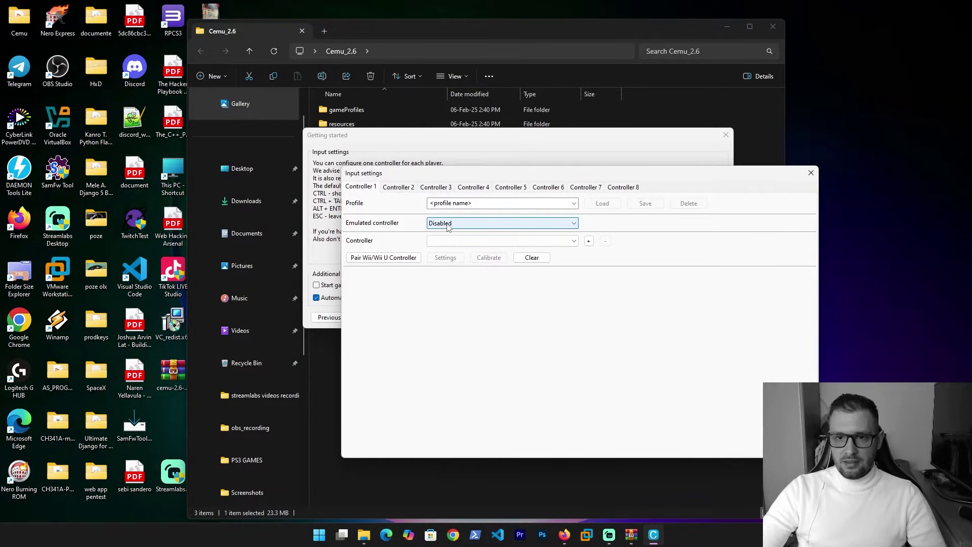
pyautogui.click(371, 259)
pyautogui.click(642, 328)
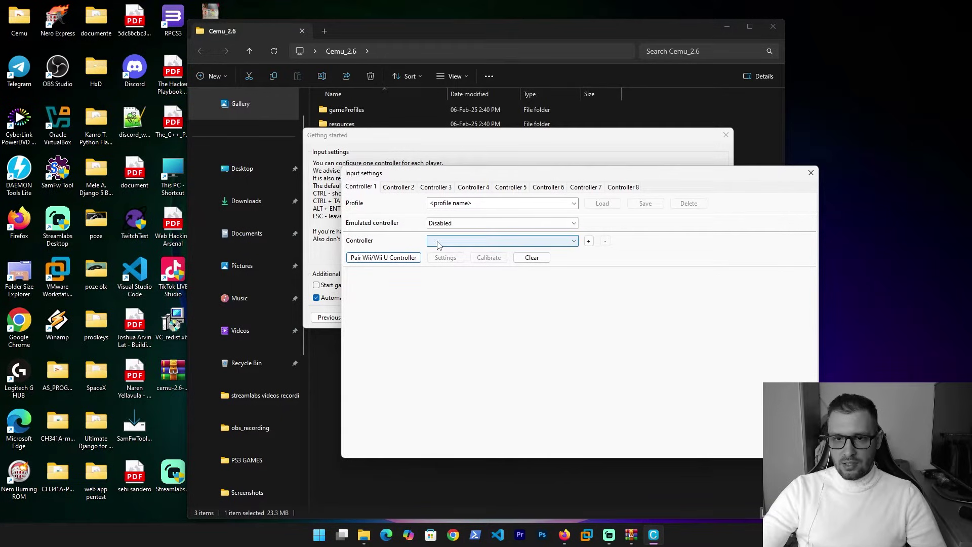
pyautogui.click(476, 242)
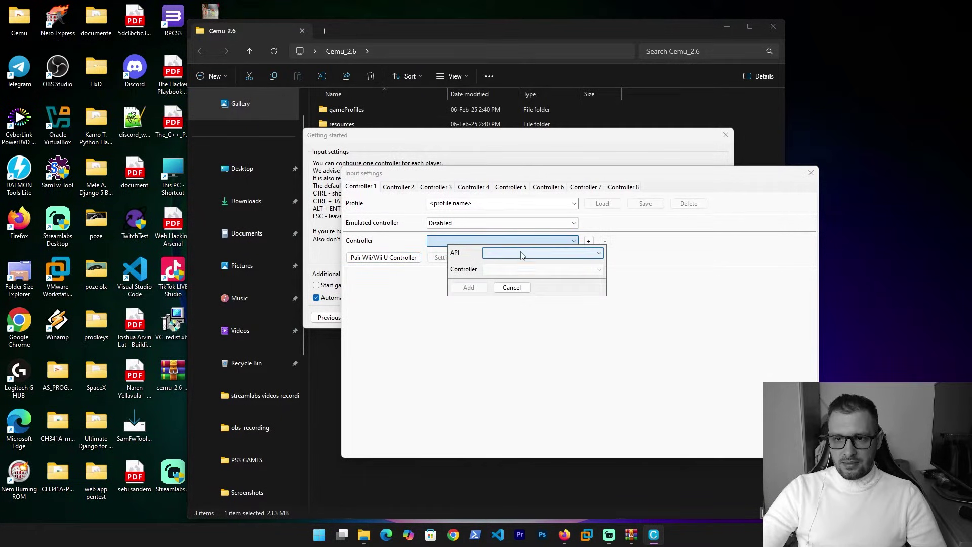
pyautogui.click(512, 287)
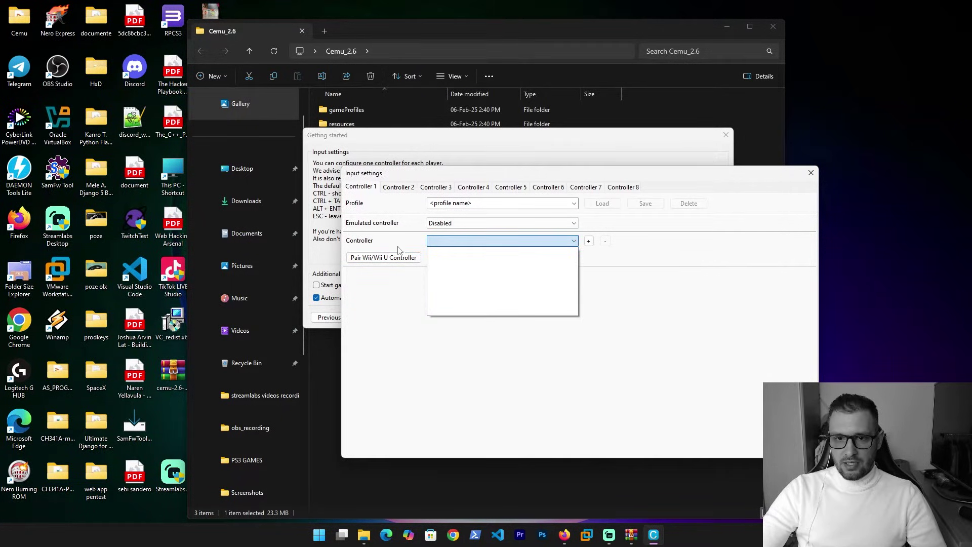
pyautogui.click(520, 242)
pyautogui.click(573, 241)
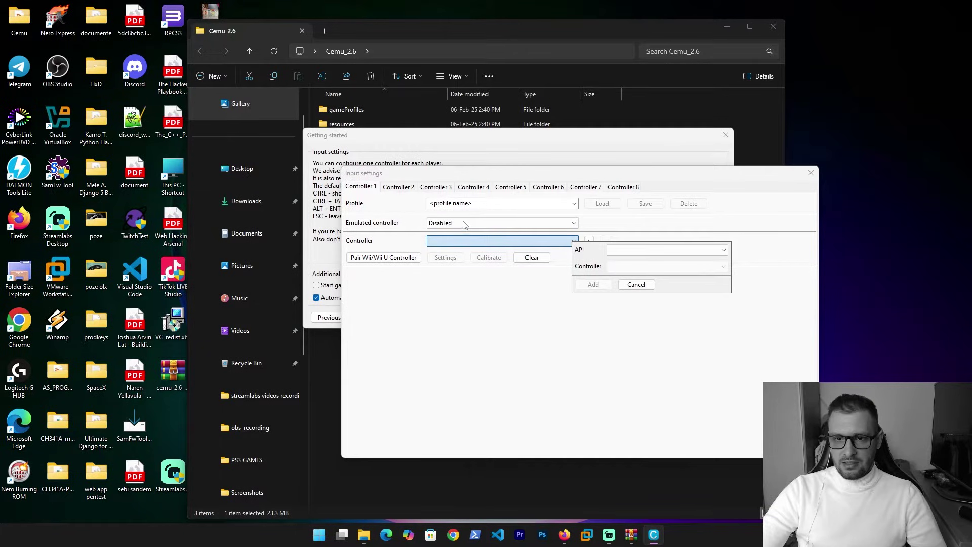
pyautogui.click(636, 284)
# Set Controller 1's emulated controller to Wii U GamePad and begin adding an input device.
pyautogui.click(539, 224)
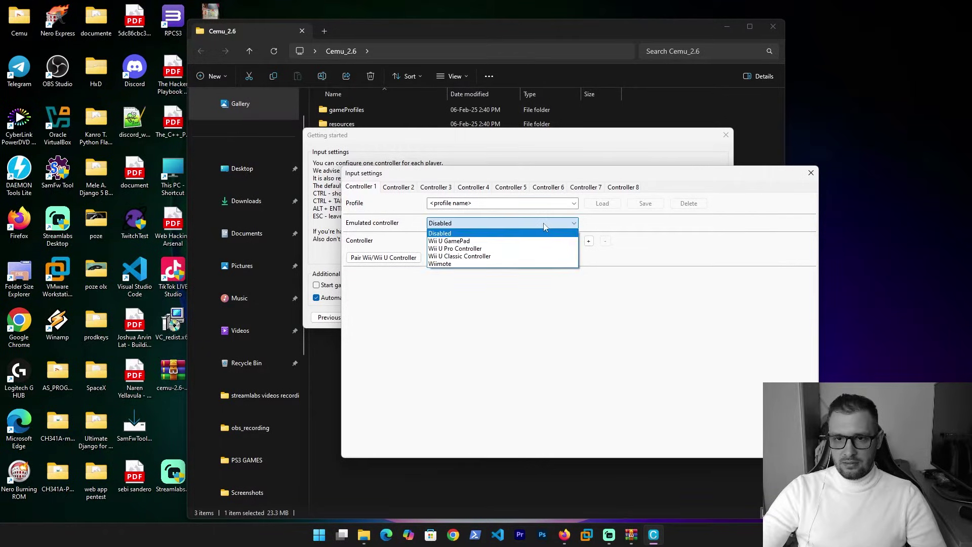
pyautogui.click(457, 242)
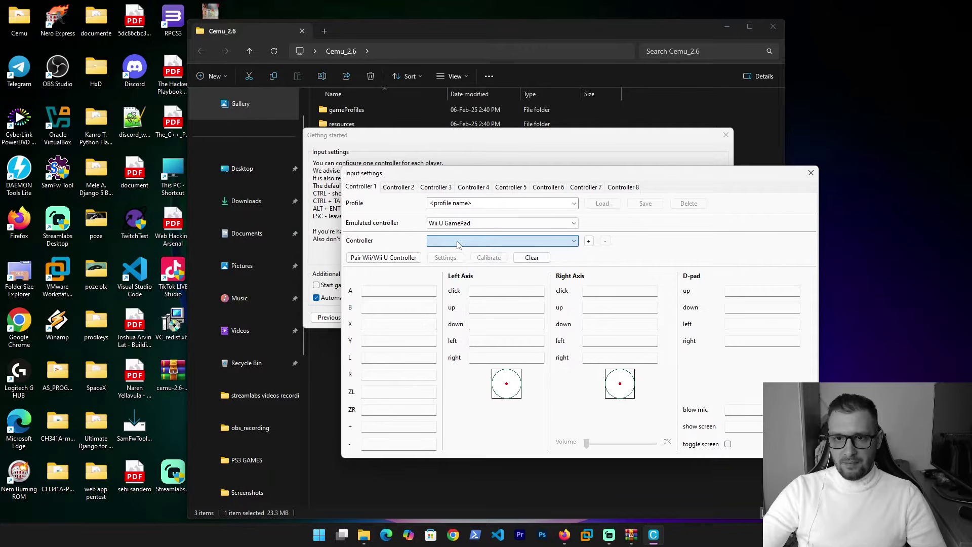
pyautogui.click(588, 241)
pyautogui.click(678, 253)
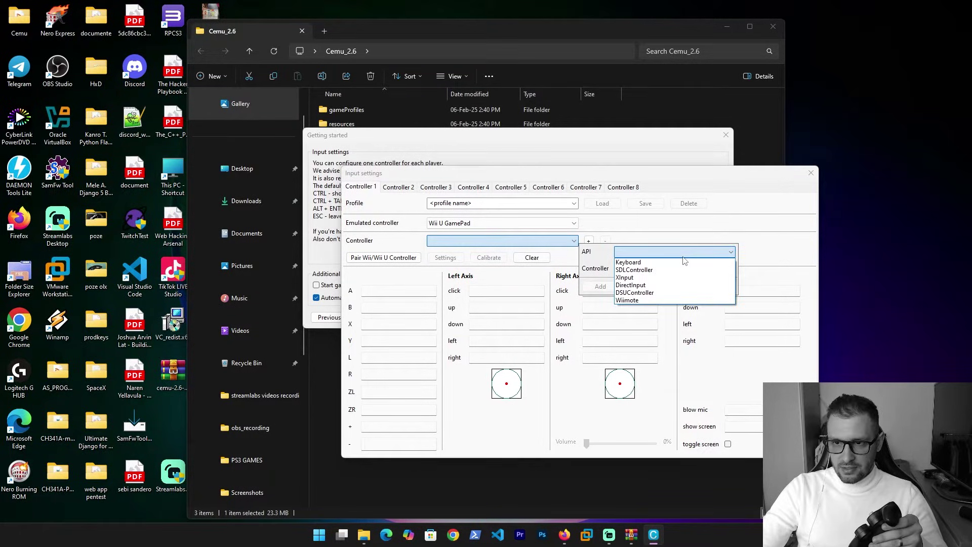
# Add Controller (HORIPAD S) through the DirectInput API and open its calibration.
pyautogui.click(652, 286)
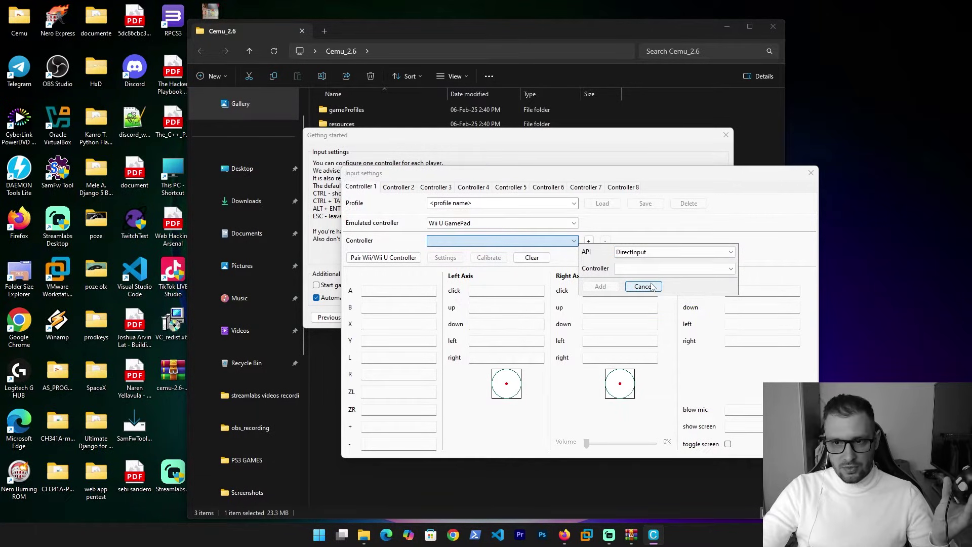
pyautogui.click(633, 268)
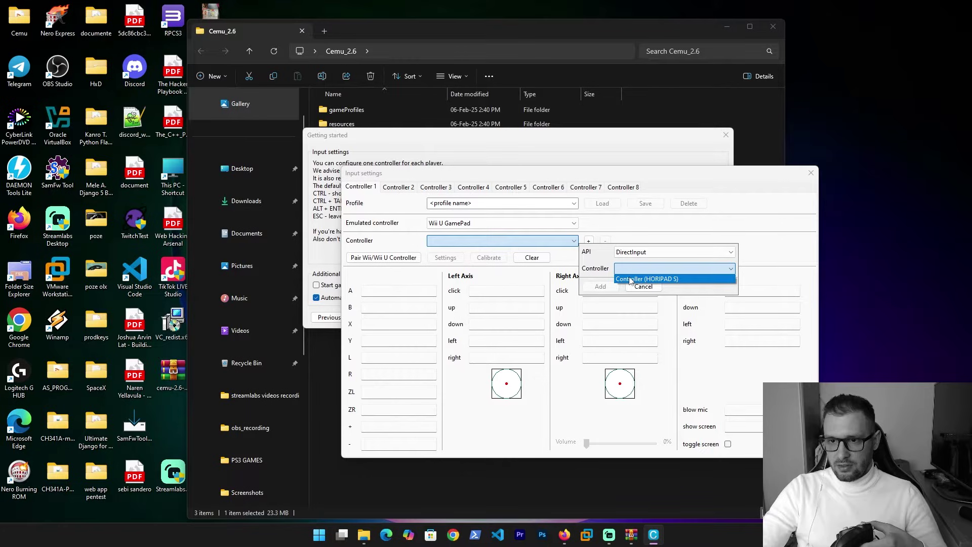
pyautogui.click(676, 280)
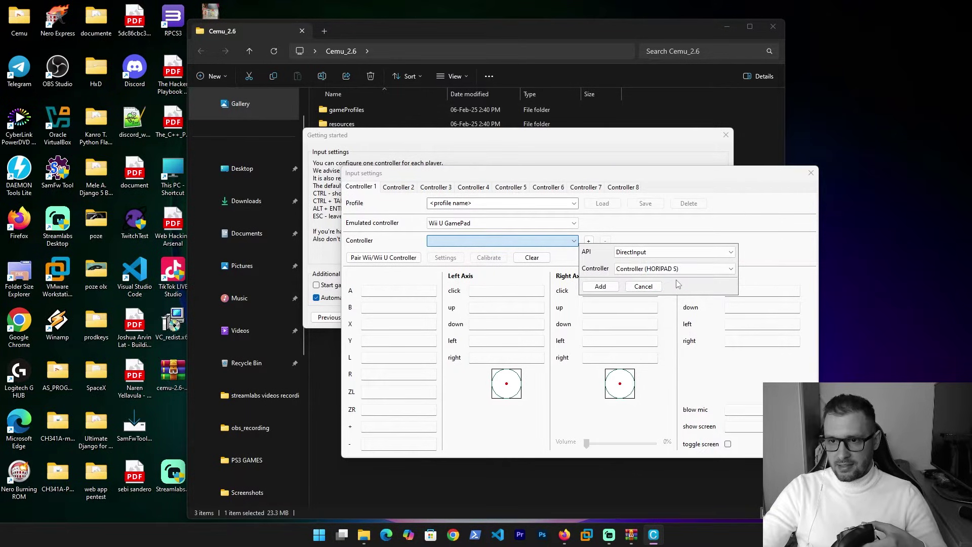
pyautogui.click(604, 286)
pyautogui.click(620, 270)
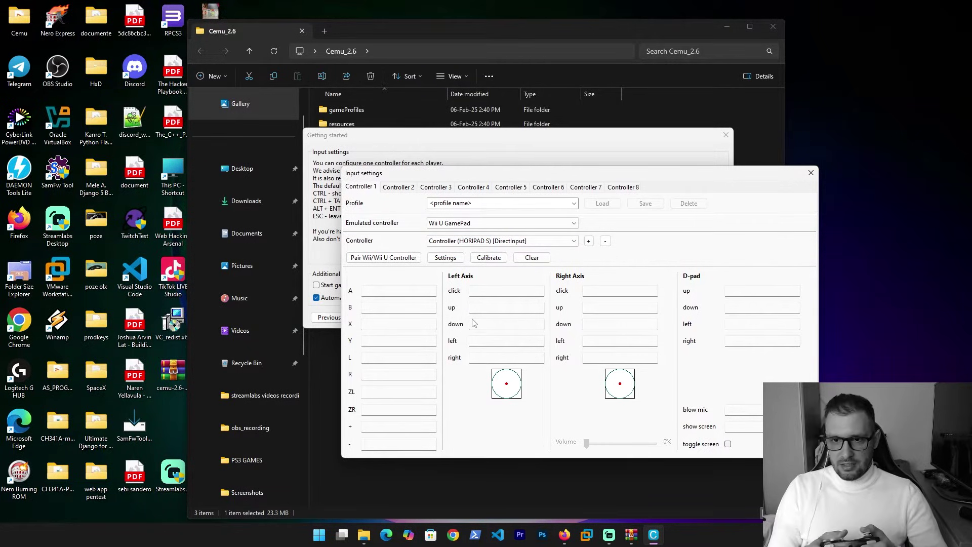
pyautogui.click(489, 257)
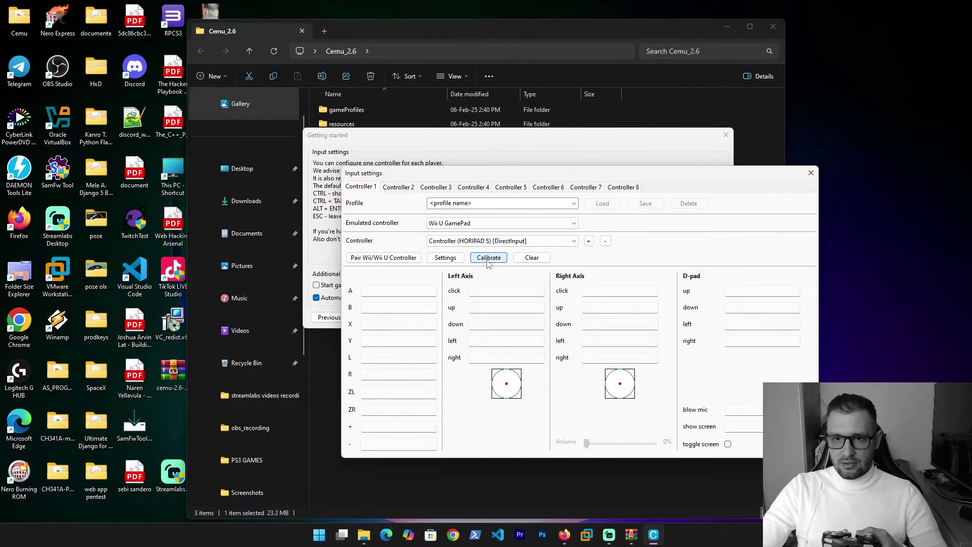
# Select the A button mapping field to begin mapping it to the HORIPAD S.
pyautogui.click(374, 291)
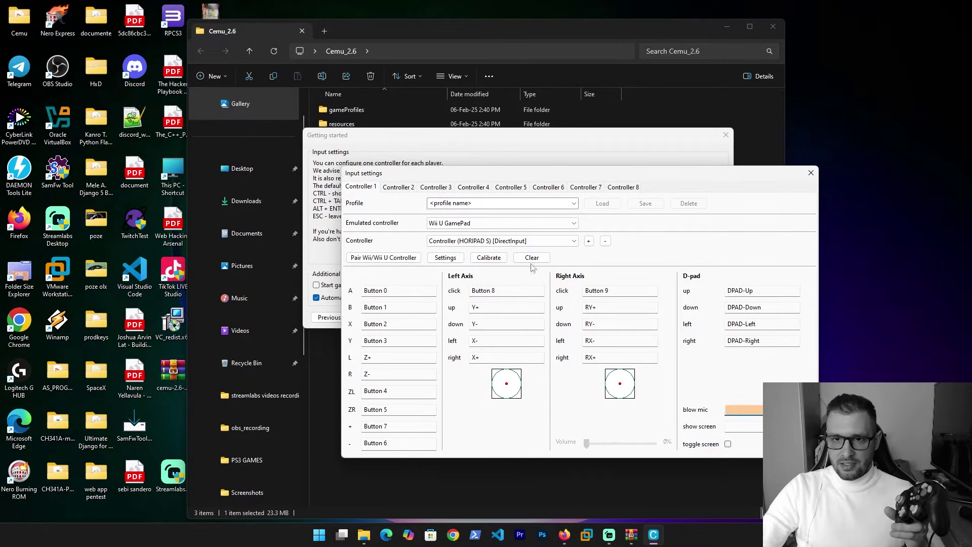
# Save the controller mappings as profile keylogin and close the input settings window.
pyautogui.click(475, 204)
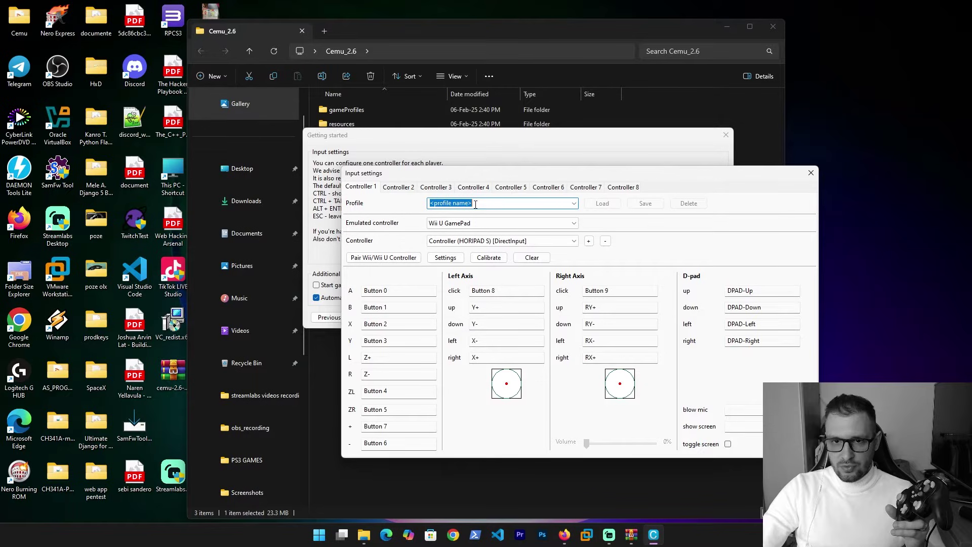
pyautogui.write('keylogin')
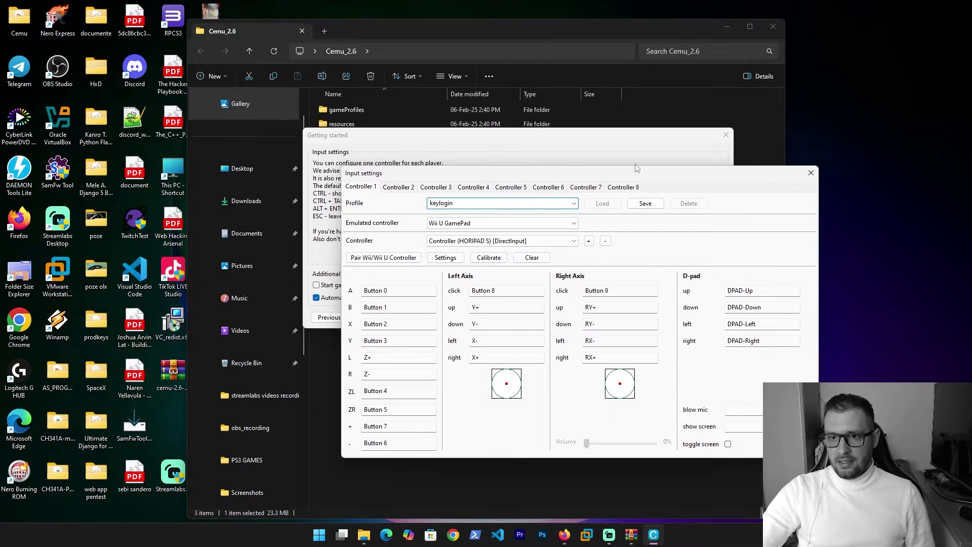
pyautogui.click(645, 203)
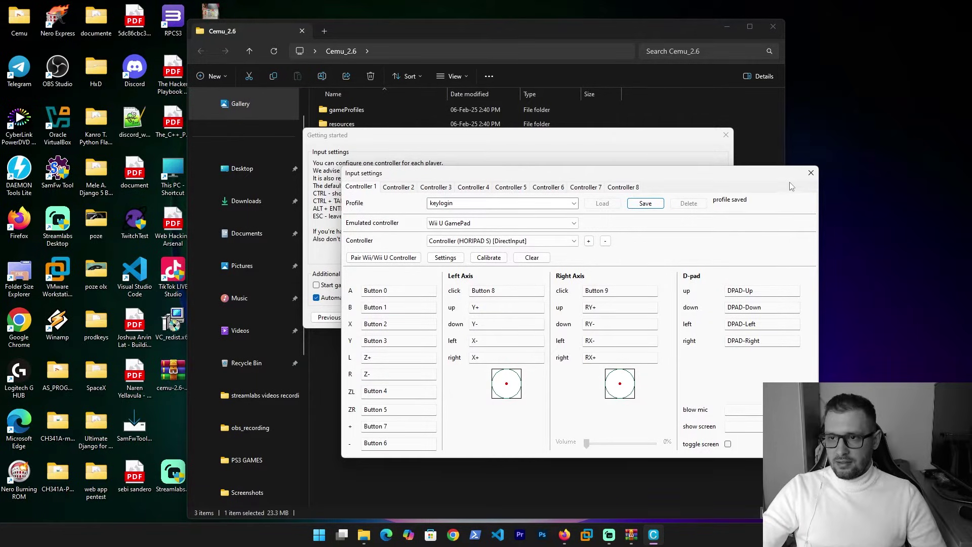
pyautogui.click(810, 172)
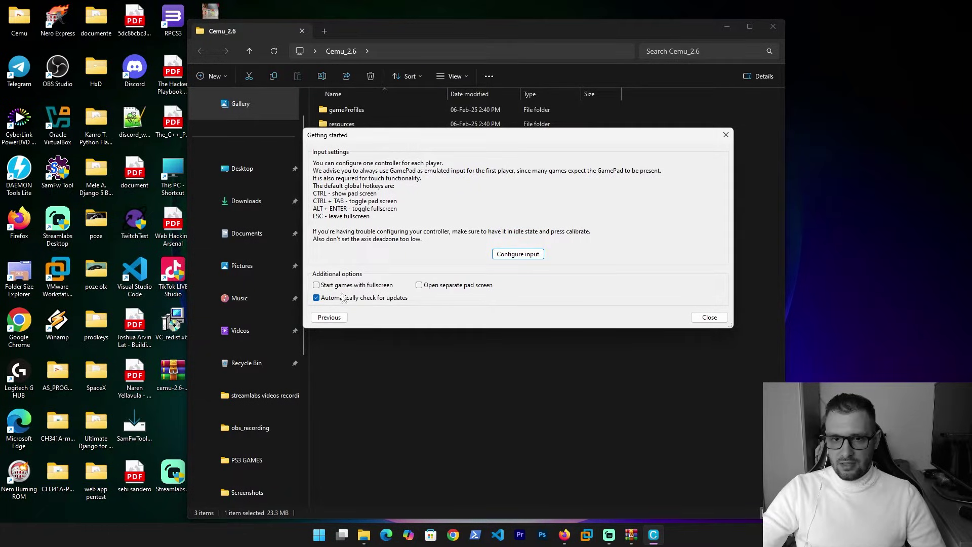
# Close the Getting started dialog and reposition the Cemu 2.6 main window.
pyautogui.click(709, 317)
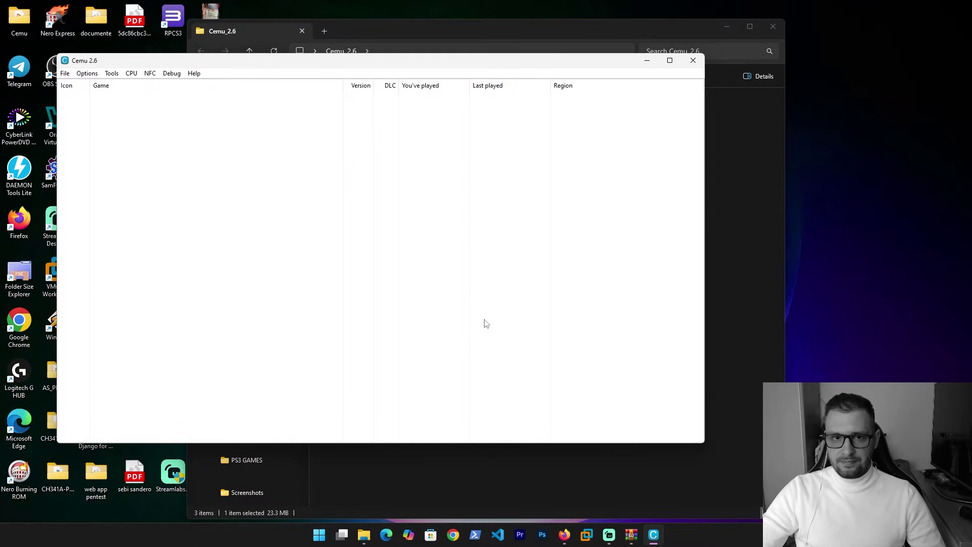
pyautogui.moveTo(298, 65); pyautogui.dragTo(425, 109)
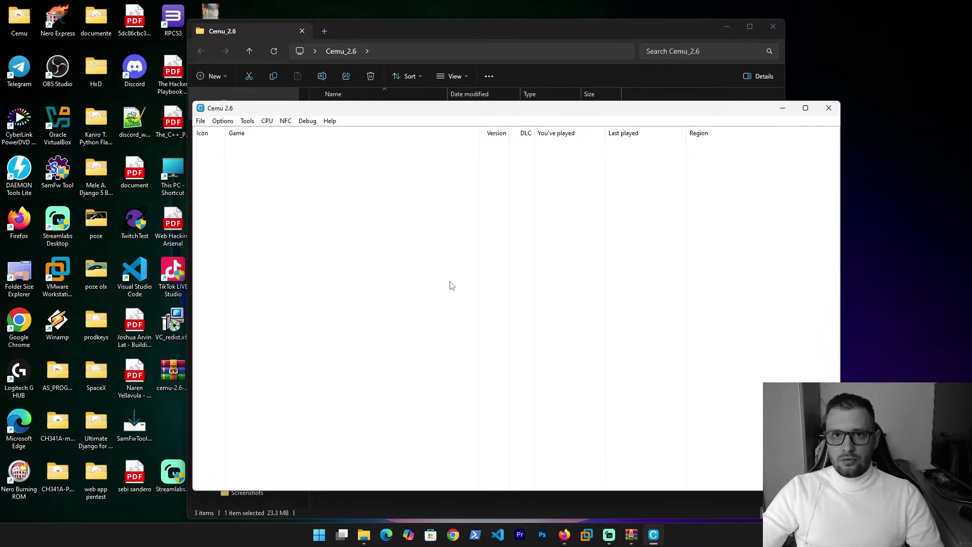
pyautogui.click(564, 534)
# In a new tab, search Google for 'wii u games download'.
pyautogui.click(259, 11)
pyautogui.write('google.com/')
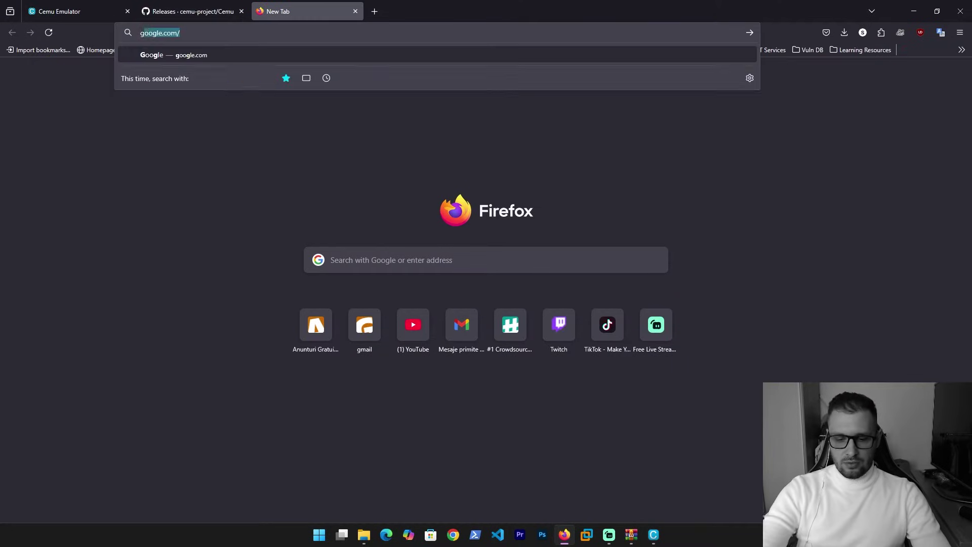
pyautogui.press('Return')
pyautogui.write('w')
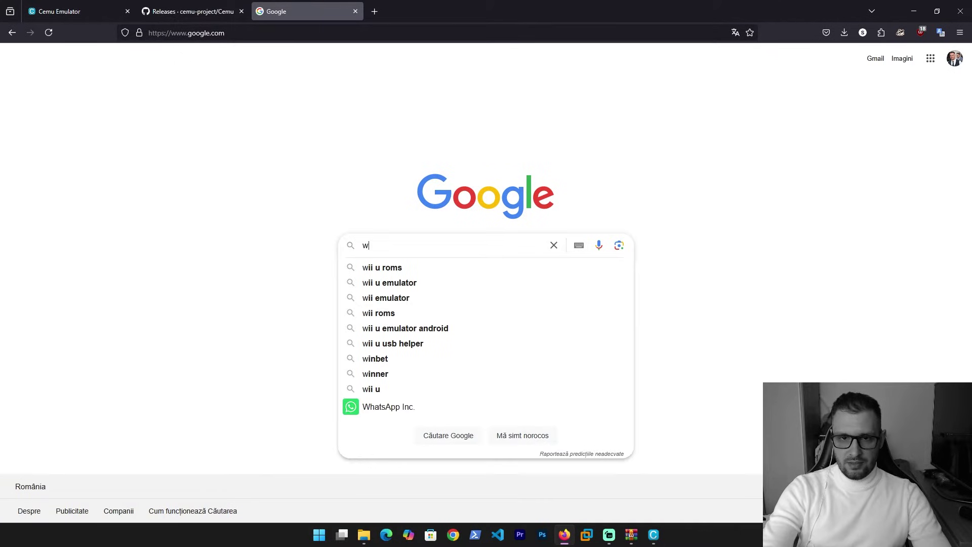
pyautogui.write('ii u ')
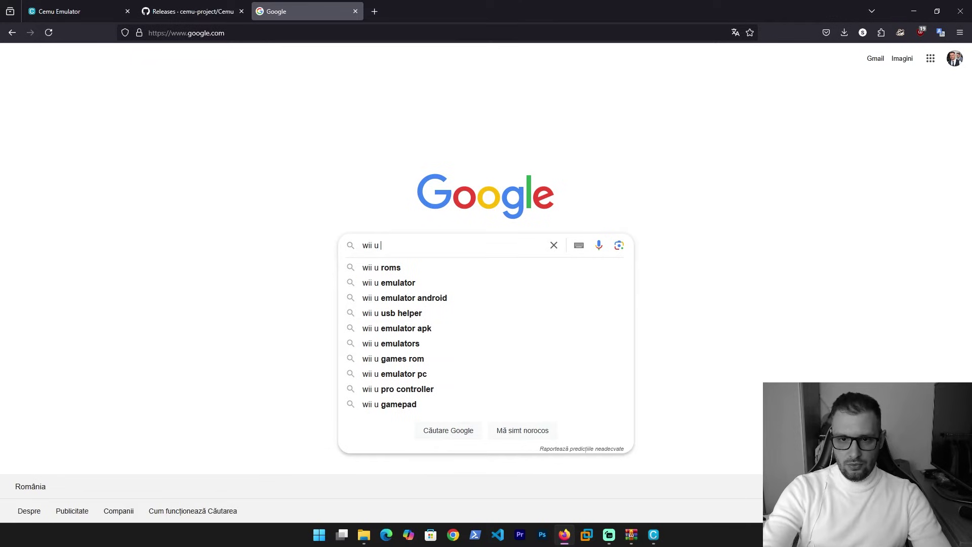
pyautogui.write('games')
pyautogui.press('Down')
pyautogui.press('Return')
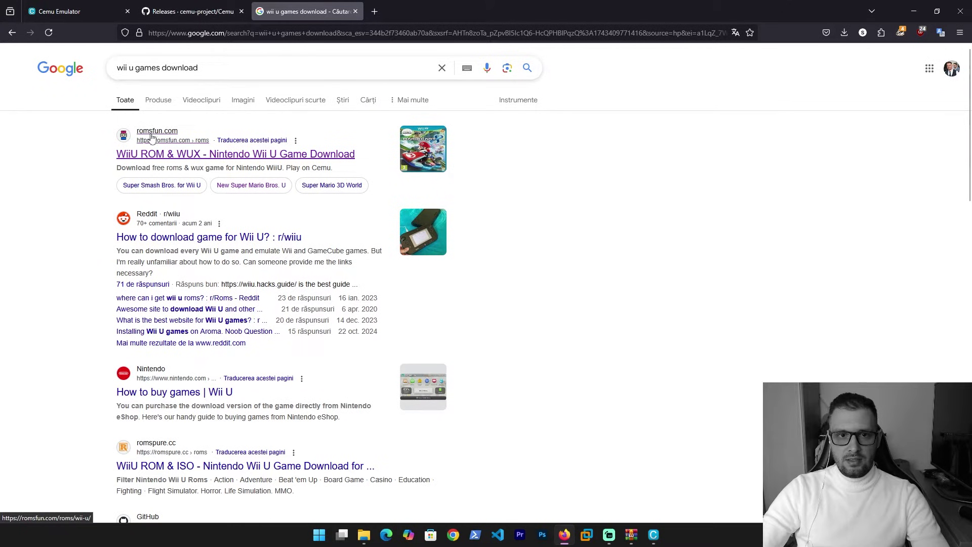
# Open the romsfun.com Wii U ROM result and pick The Legend of Zelda: The Wind Waker HD.
pyautogui.click(155, 136)
pyautogui.scroll(-2, 555, 234)
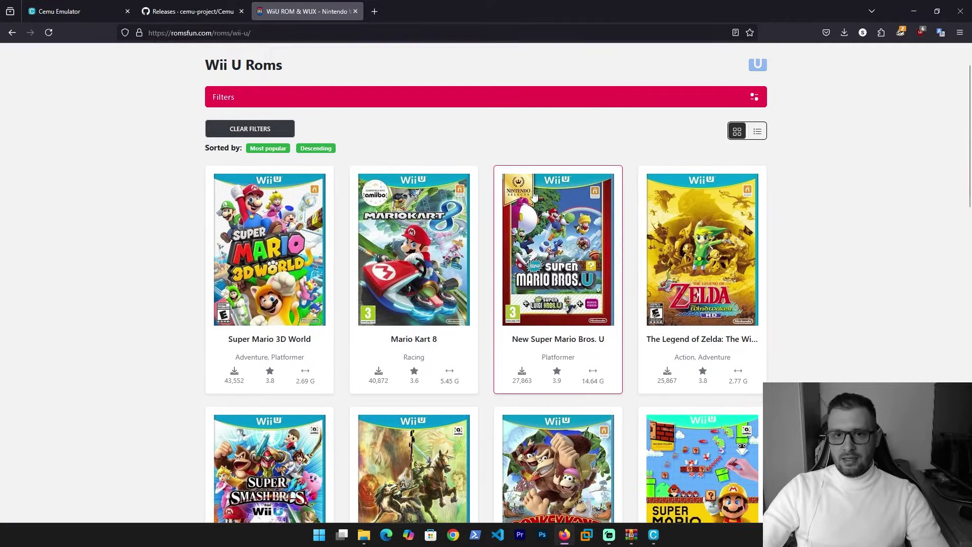
pyautogui.scroll(-3, 556, 234)
pyautogui.scroll(4, 505, 234)
pyautogui.scroll(-7, 422, 256)
pyautogui.scroll(7, 423, 256)
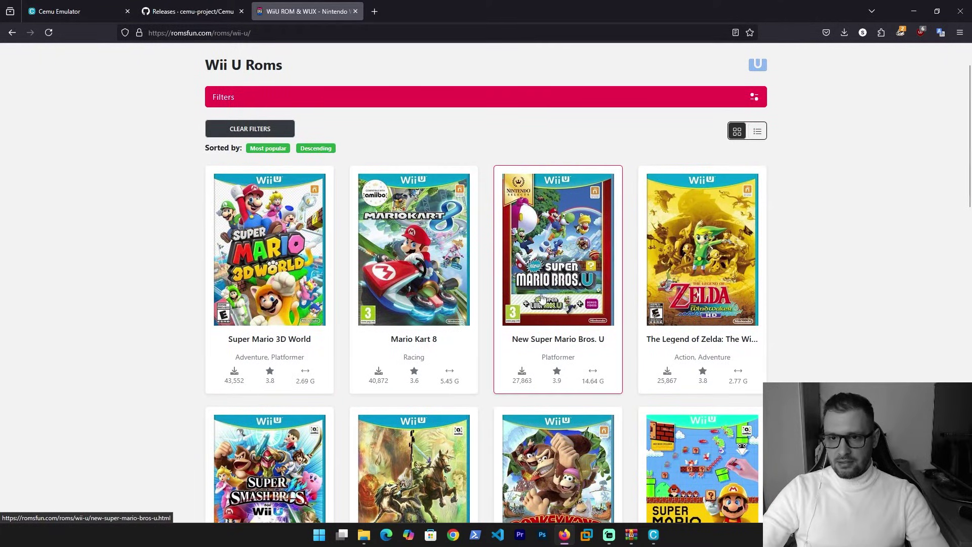
pyautogui.click(687, 298)
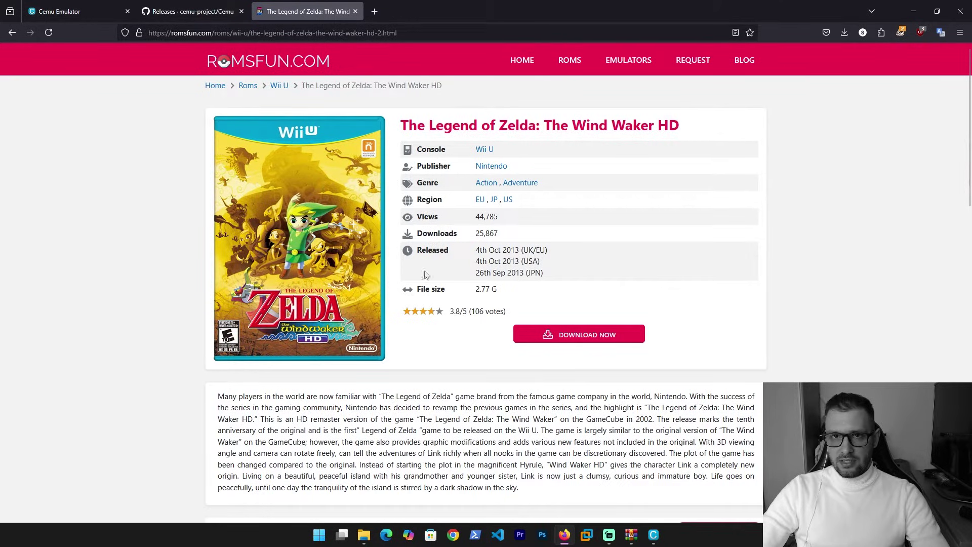
# Download the Europe (EnFrDeEsIt) Wind Waker HD file, 2.77 G, saving the zip to WiiGAmes.
pyautogui.click(578, 339)
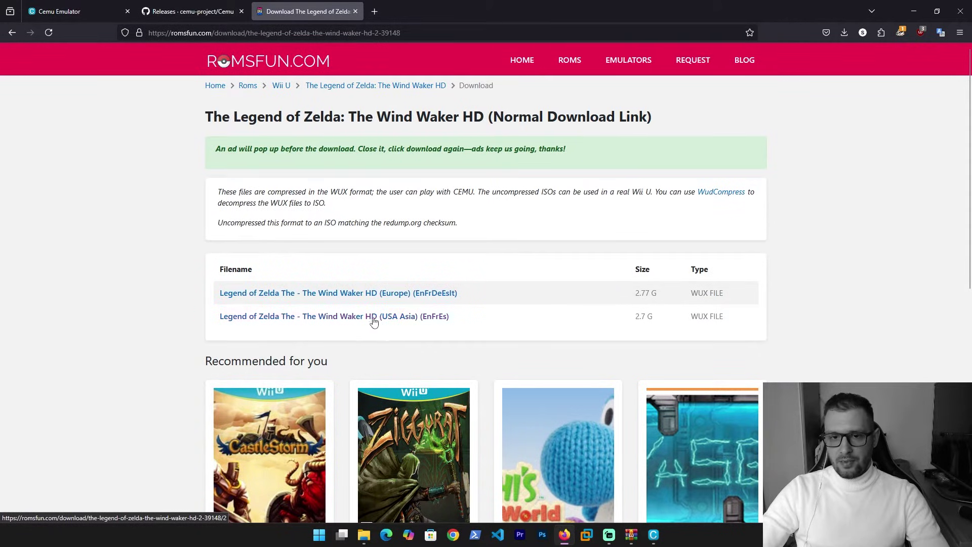
pyautogui.click(398, 293)
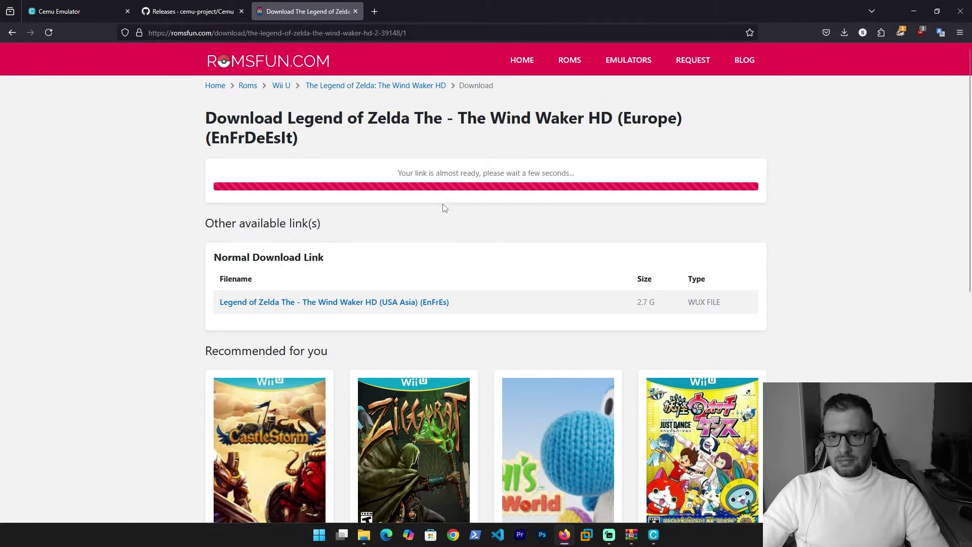
pyautogui.click(442, 180)
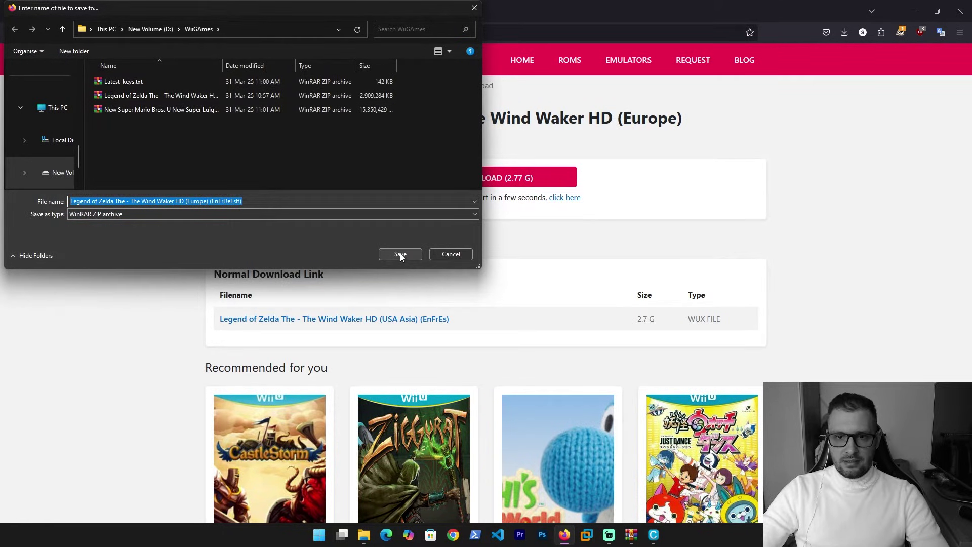
pyautogui.click(451, 254)
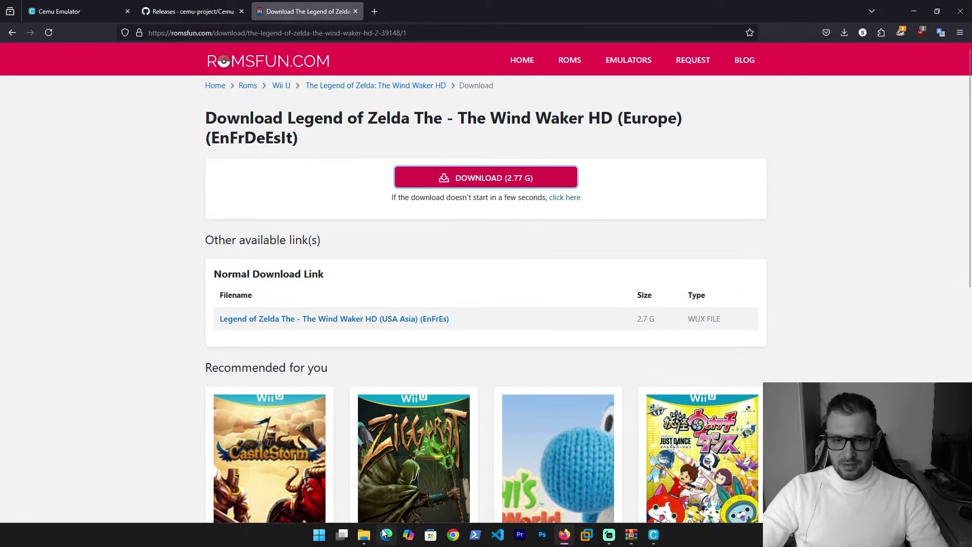
# Navigate the Explorer window to D:\WiiGAmes and widen the Name column to show full file names.
pyautogui.moveTo(363, 535)
pyautogui.click(340, 494)
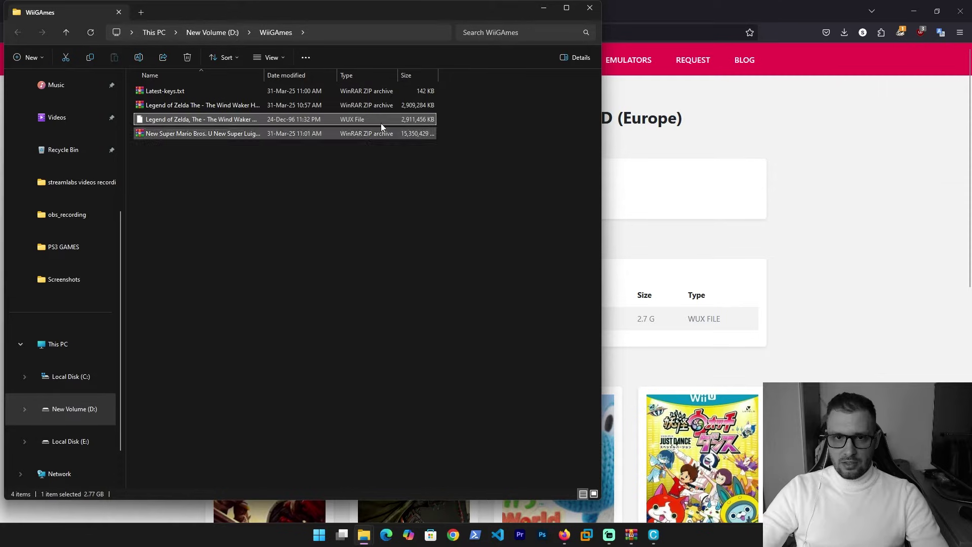
pyautogui.click(210, 33)
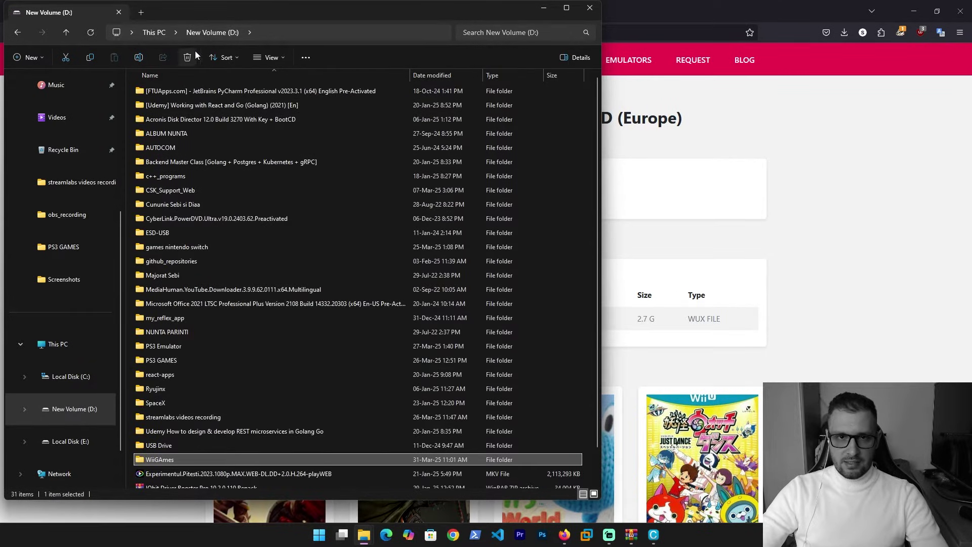
pyautogui.click(200, 35)
pyautogui.doubleClick(336, 96)
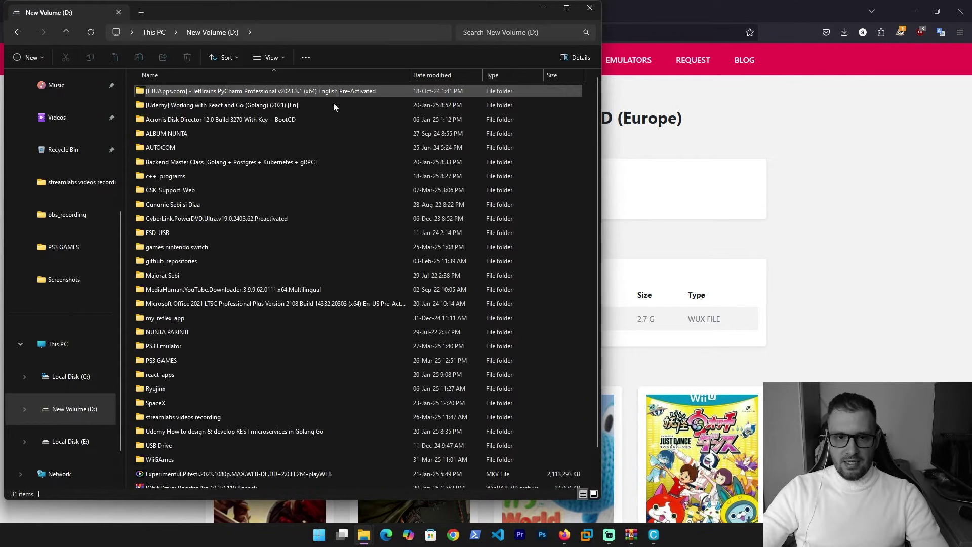
pyautogui.doubleClick(161, 428)
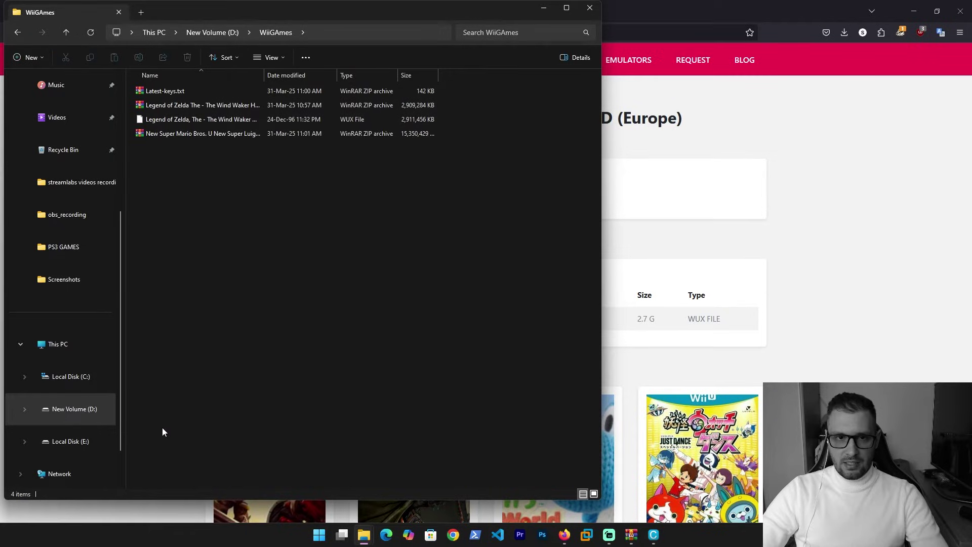
pyautogui.moveTo(264, 76); pyautogui.dragTo(370, 81)
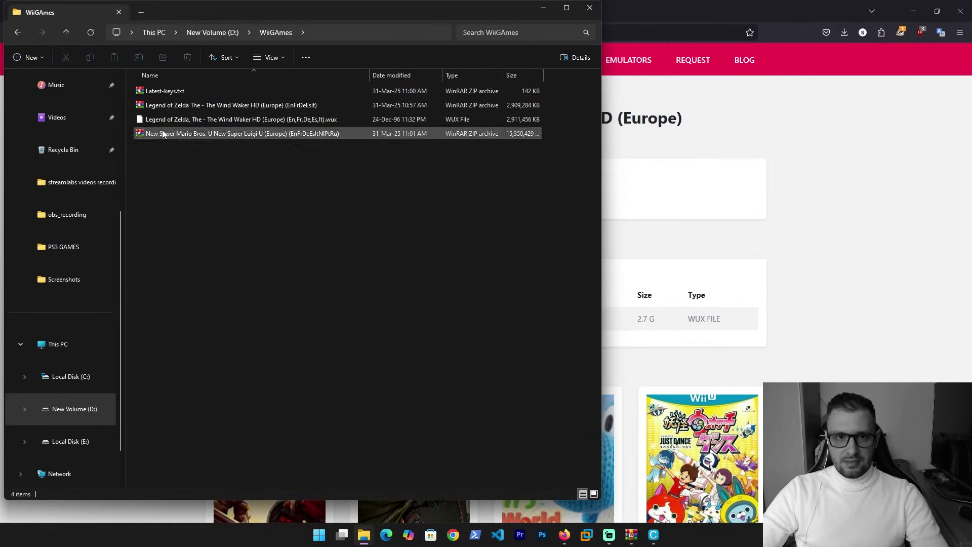
# Open the Wind Waker HD zip in WinRAR, close it, and select the unpacked .wux file.
pyautogui.click(156, 108)
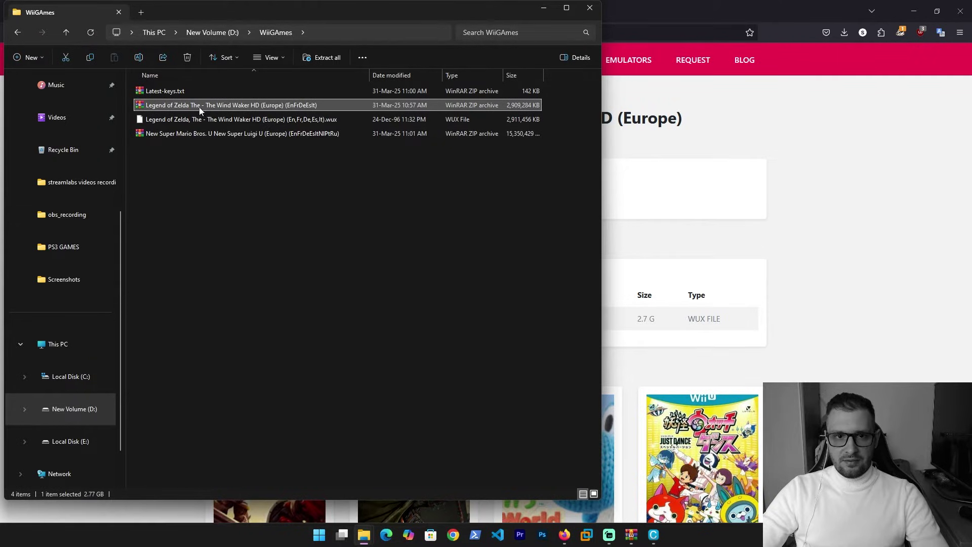
pyautogui.doubleClick(162, 107)
pyautogui.moveTo(272, 248); pyautogui.dragTo(239, 271)
pyautogui.moveTo(187, 180); pyautogui.dragTo(272, 248)
pyautogui.click(798, 156)
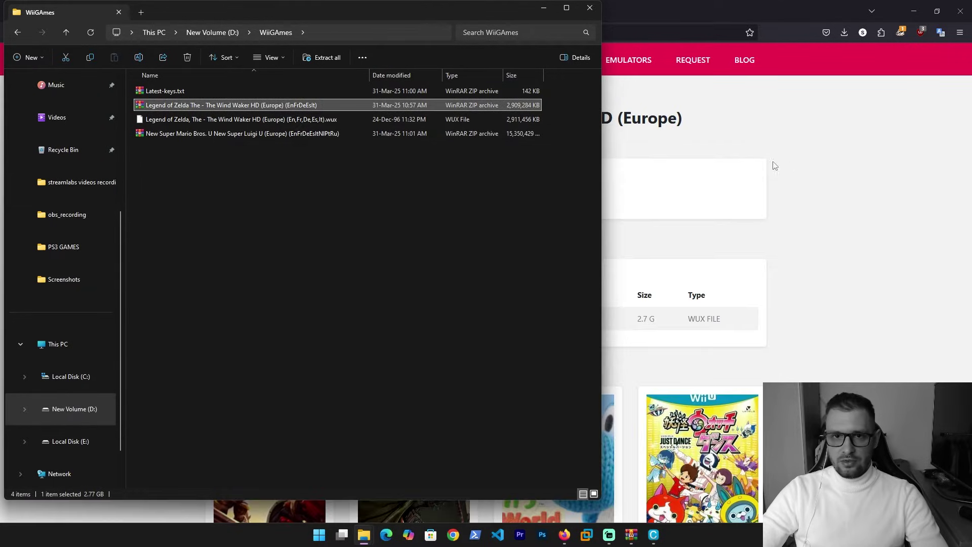
pyautogui.click(336, 119)
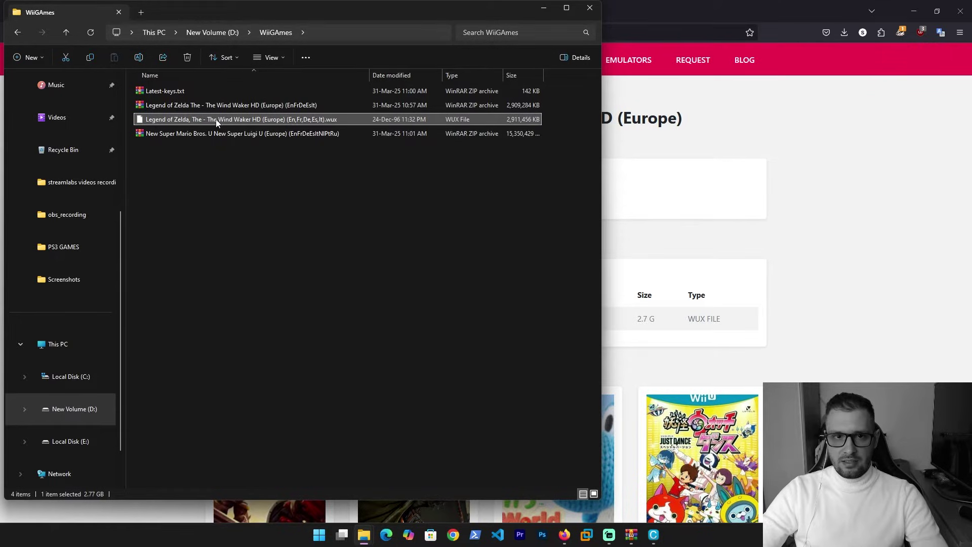
pyautogui.click(351, 284)
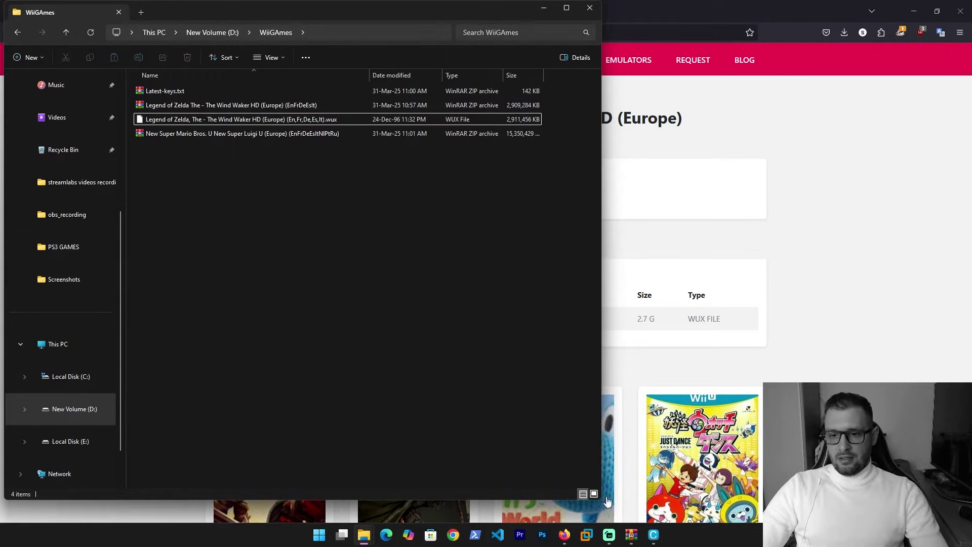
pyautogui.click(653, 535)
# Load the Wind Waker HD .wux from WiiGAmes through File > Load in Cemu.
pyautogui.click(200, 121)
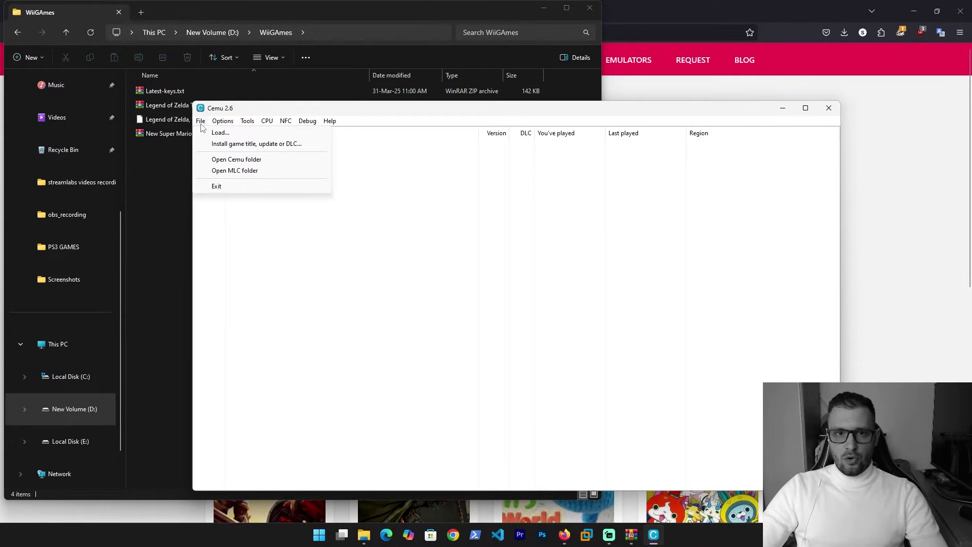
pyautogui.click(214, 135)
pyautogui.click(308, 208)
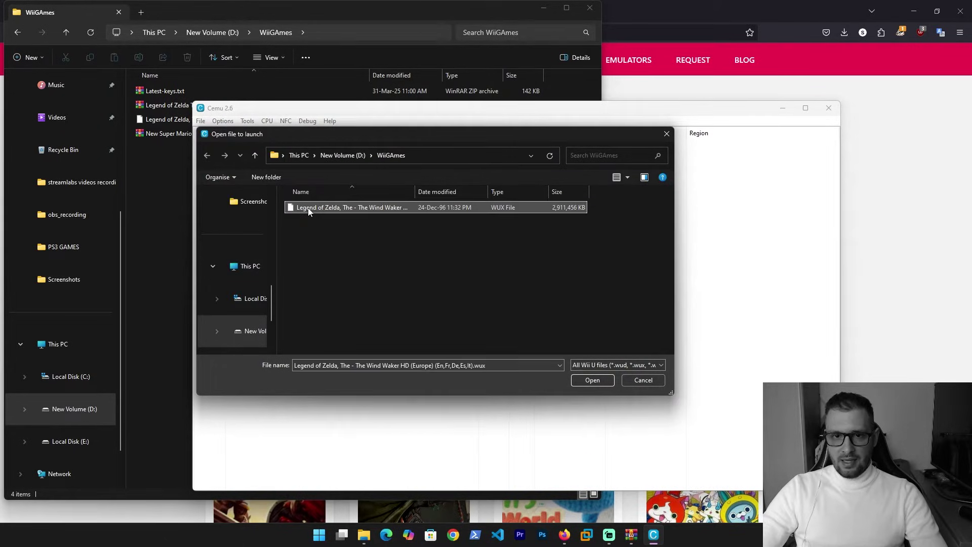
pyautogui.click(592, 380)
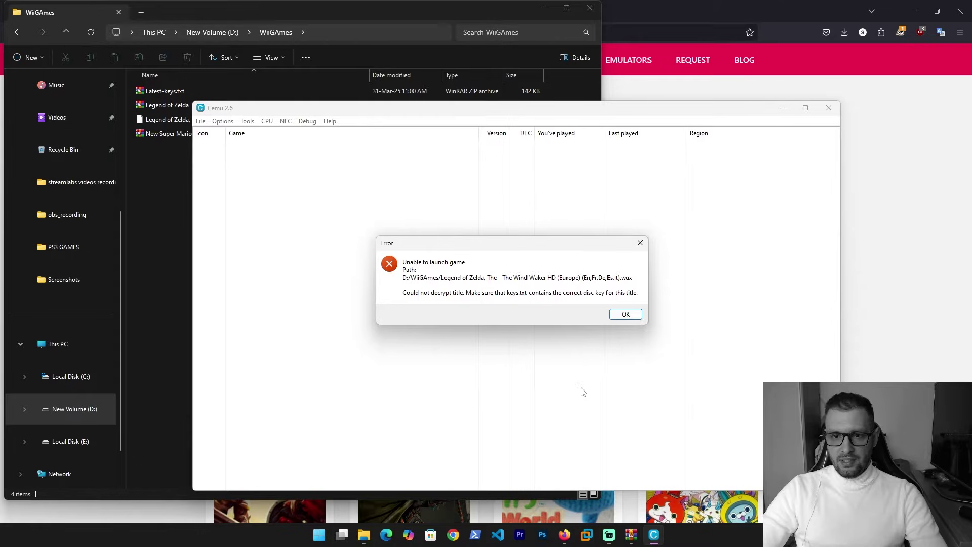